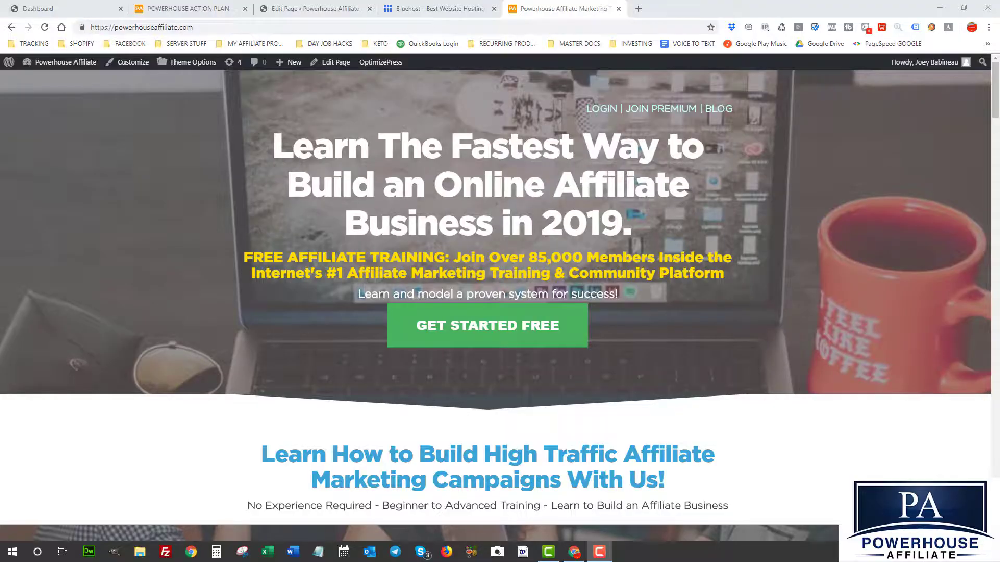
Step: Open Powerhouse Affiliate's tools guide and follow its Bluehost link to the CA$5.22/month hosting page
scroll(226, 417, down, 10)
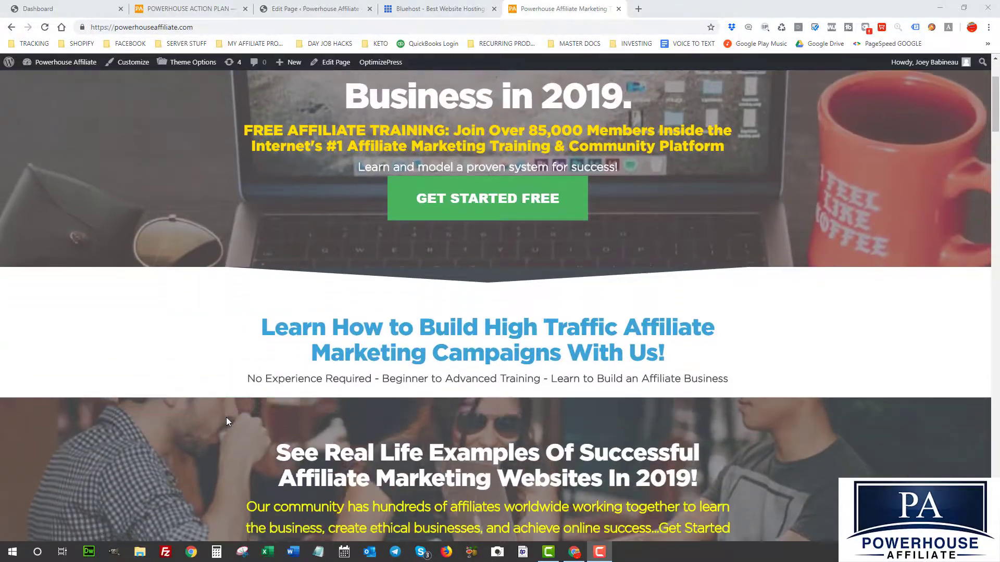
scroll(227, 418, up, 10)
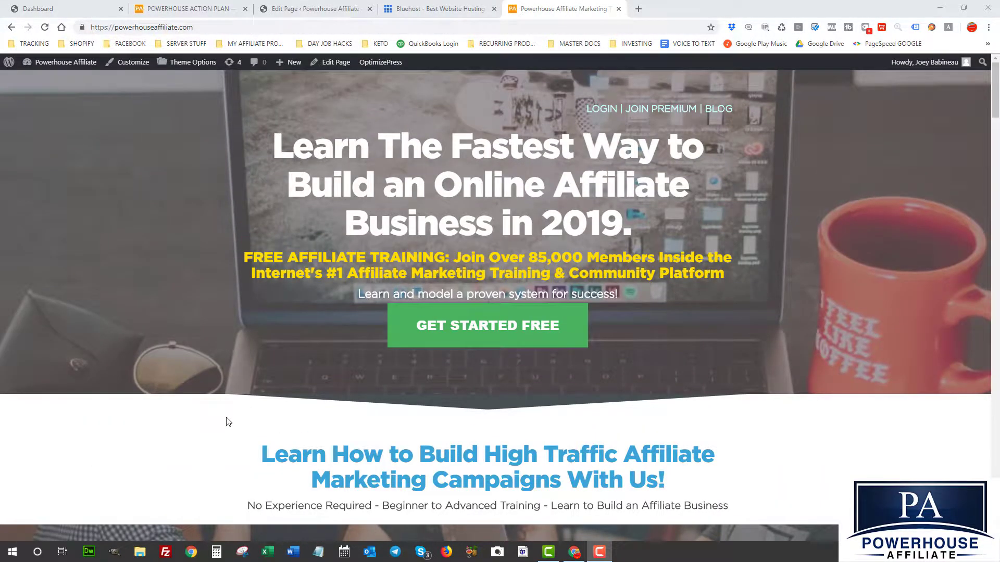
scroll(228, 421, down, 15)
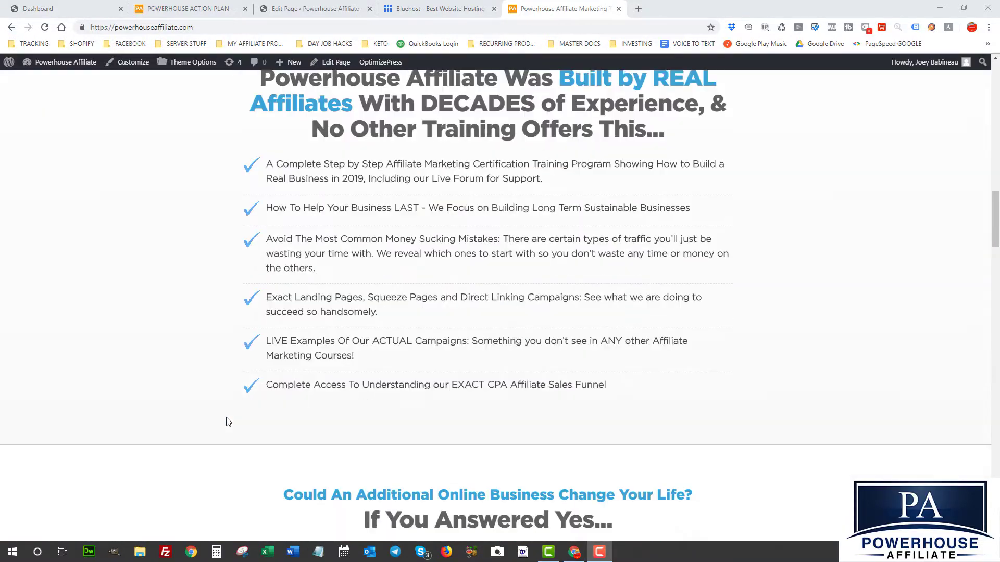
scroll(226, 422, down, 11)
scroll(226, 422, up, 17)
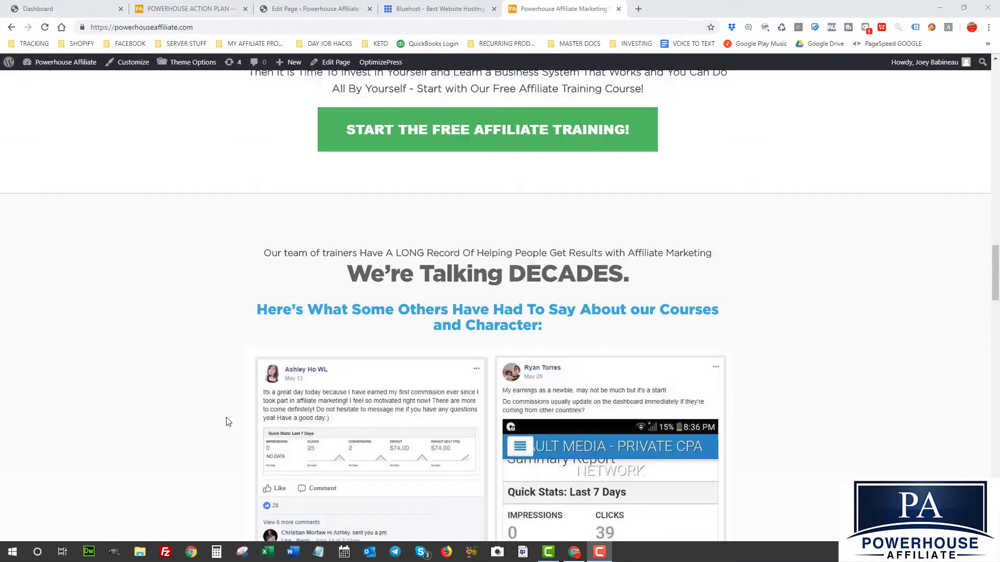
scroll(226, 422, up, 15)
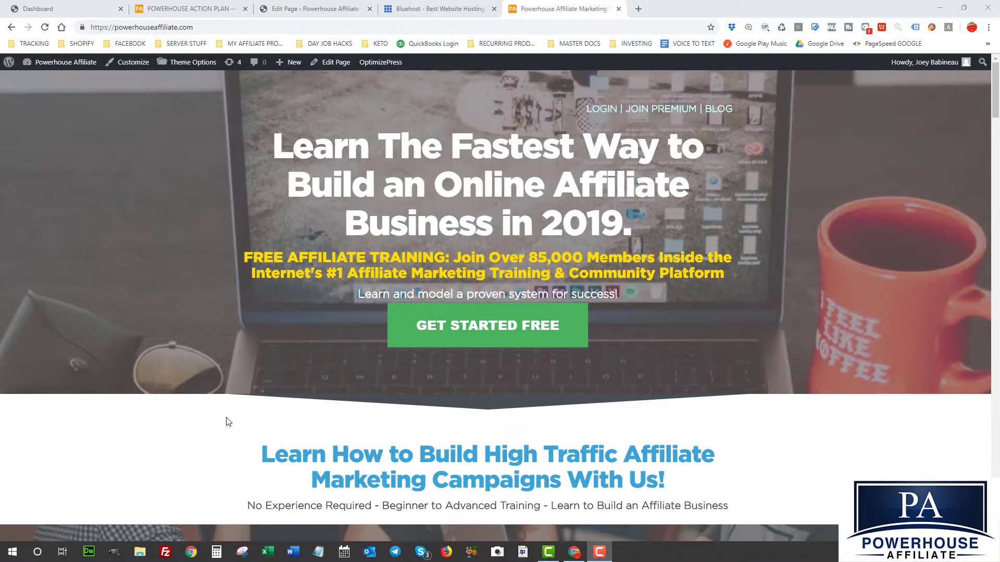
scroll(227, 419, down, 13)
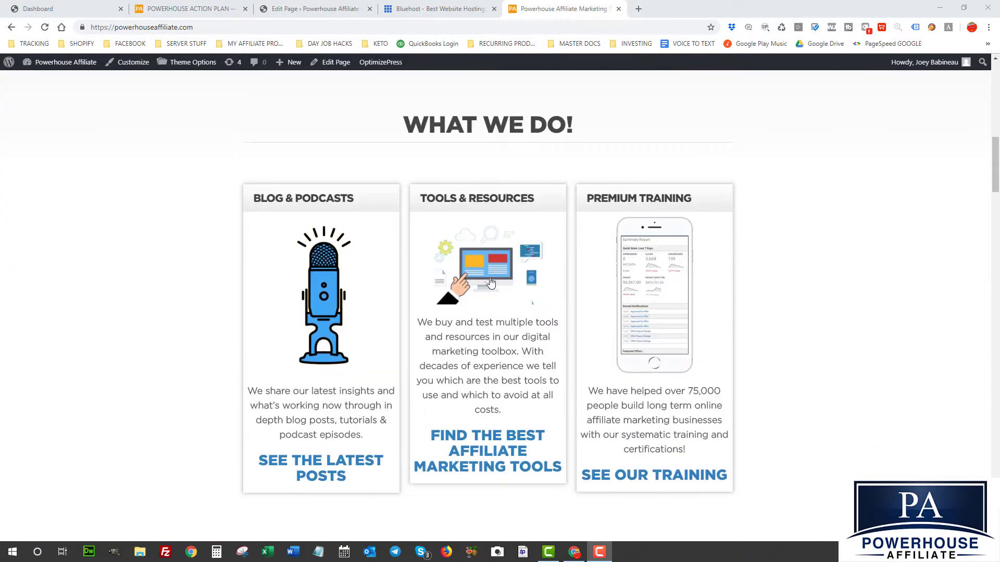
click(475, 458)
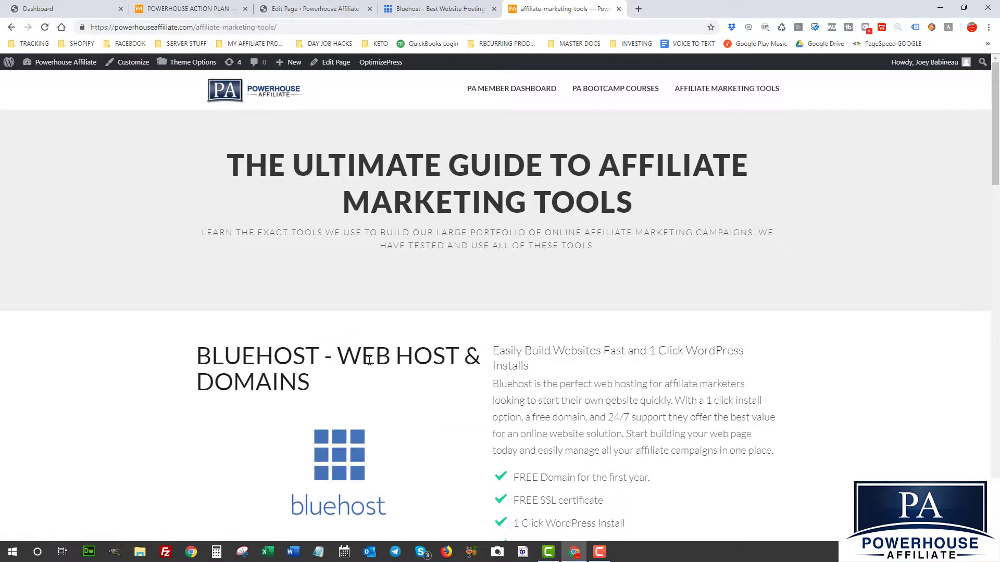
scroll(342, 357, down, 5)
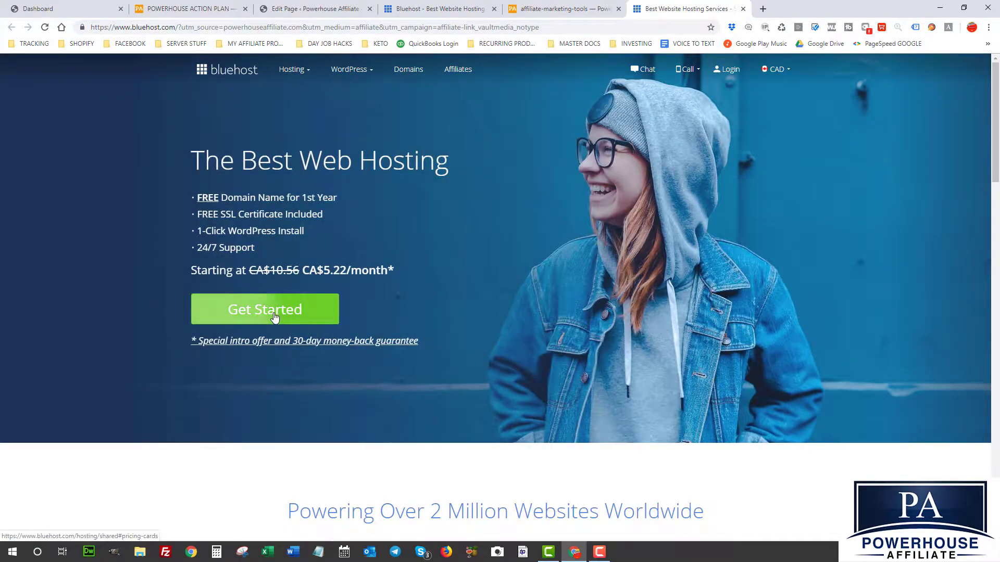
Step: Show Bluehost's shared plans: Basic CA$5.22, Plus CA$7.73, Choice Plus CA$7.86, Pro CA$18.43
click(274, 317)
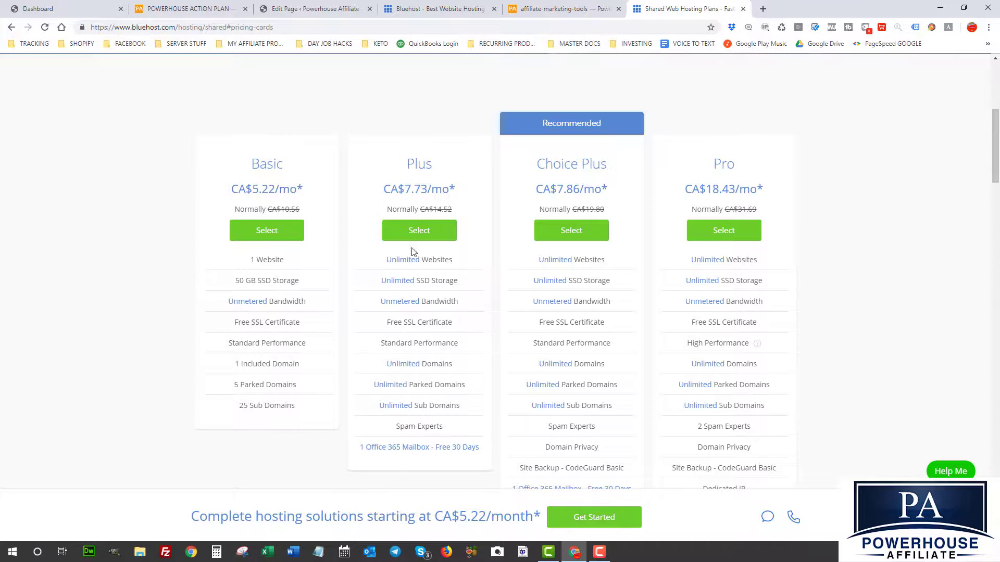
Step: Select the Plus plan and register the new domain affiliatemarketinggame.com
click(421, 235)
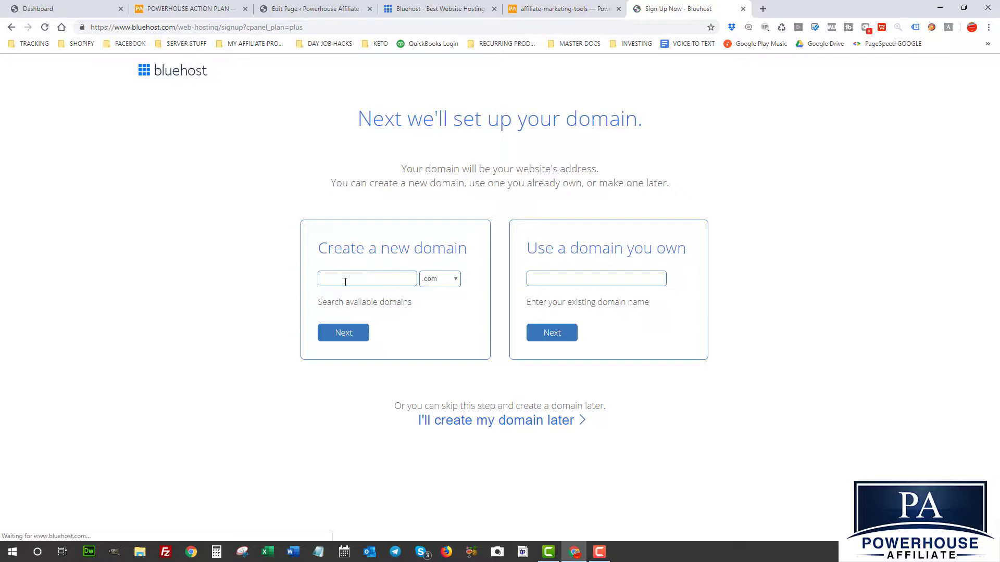
click(364, 281)
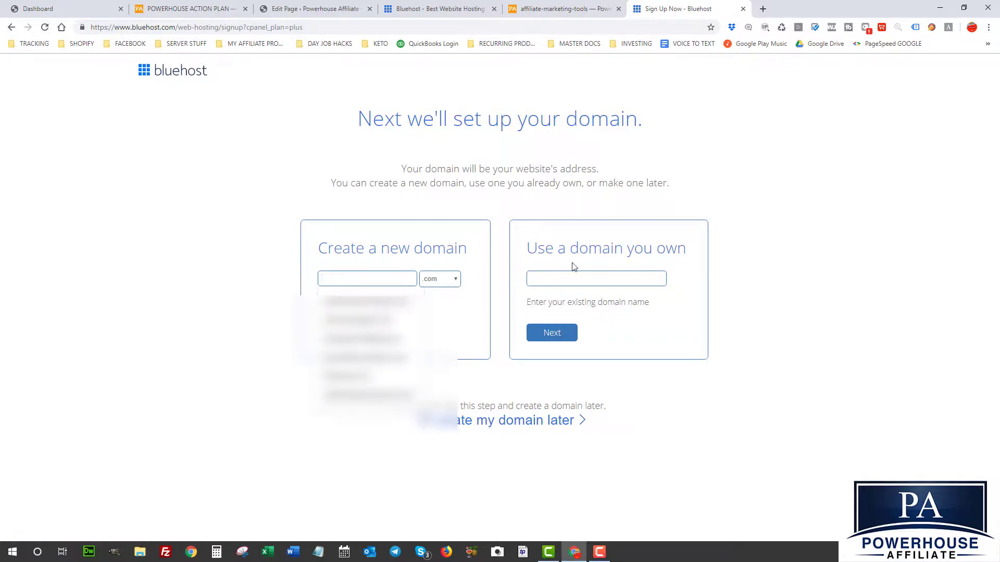
click(212, 255)
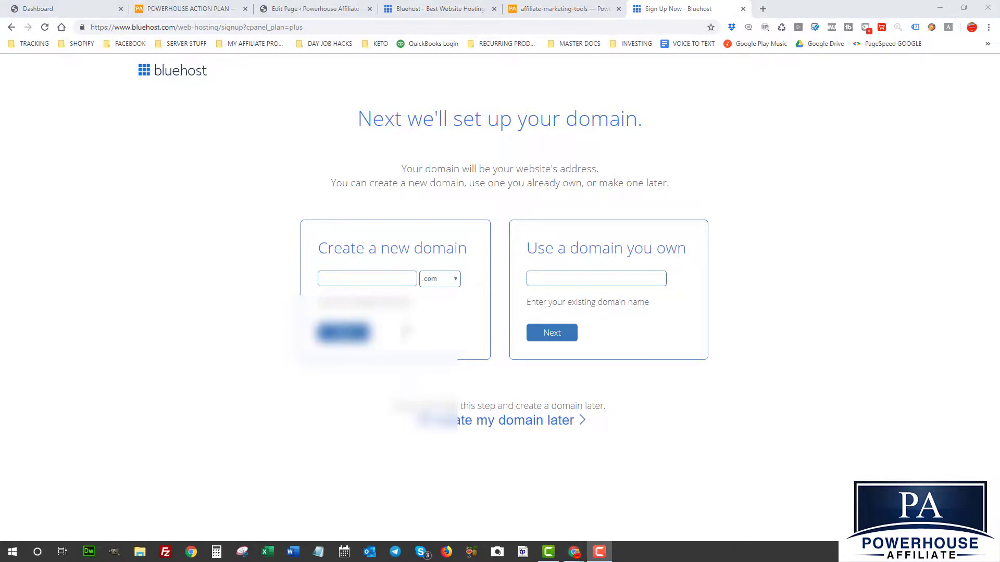
click(344, 281)
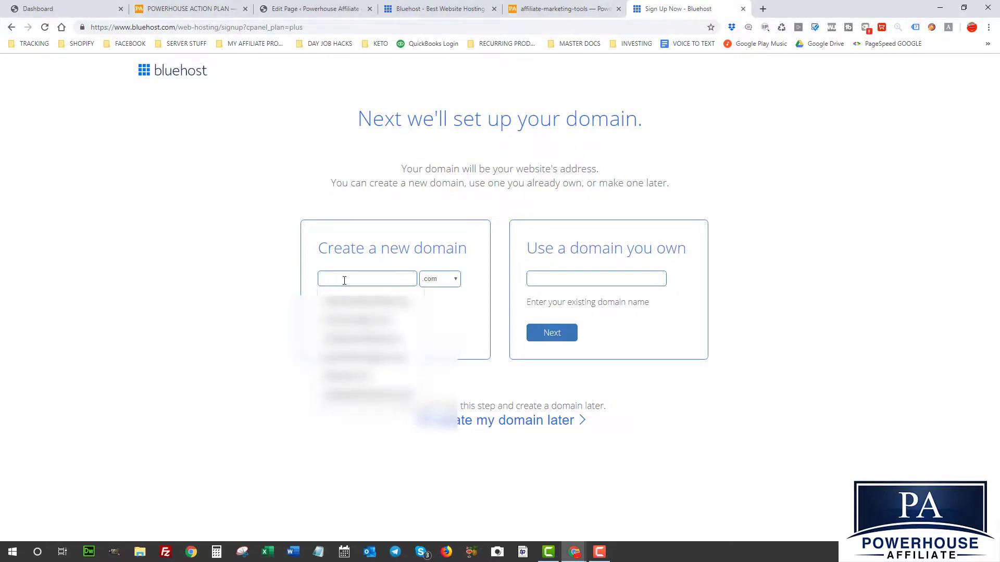
text(affiliatema)
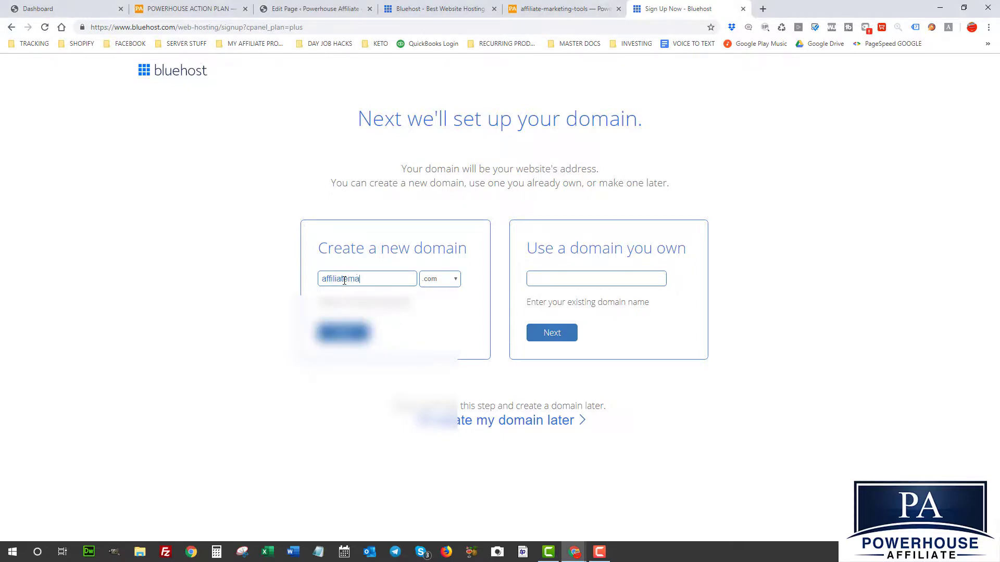
text(rketinggame)
click(331, 338)
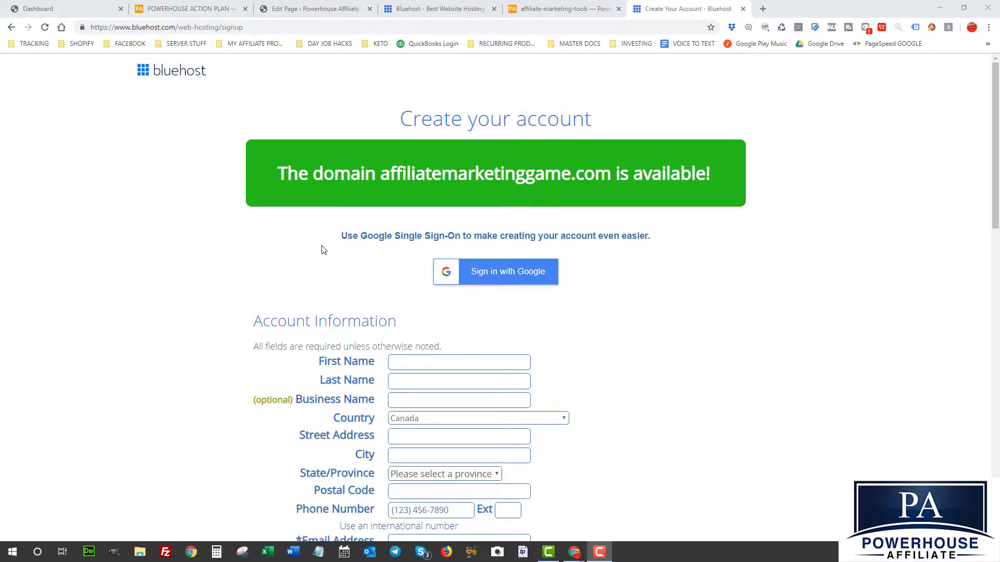
Step: Review the account form and order summary, including the free domain registration line
scroll(321, 250, down, 3)
scroll(451, 384, down, 2)
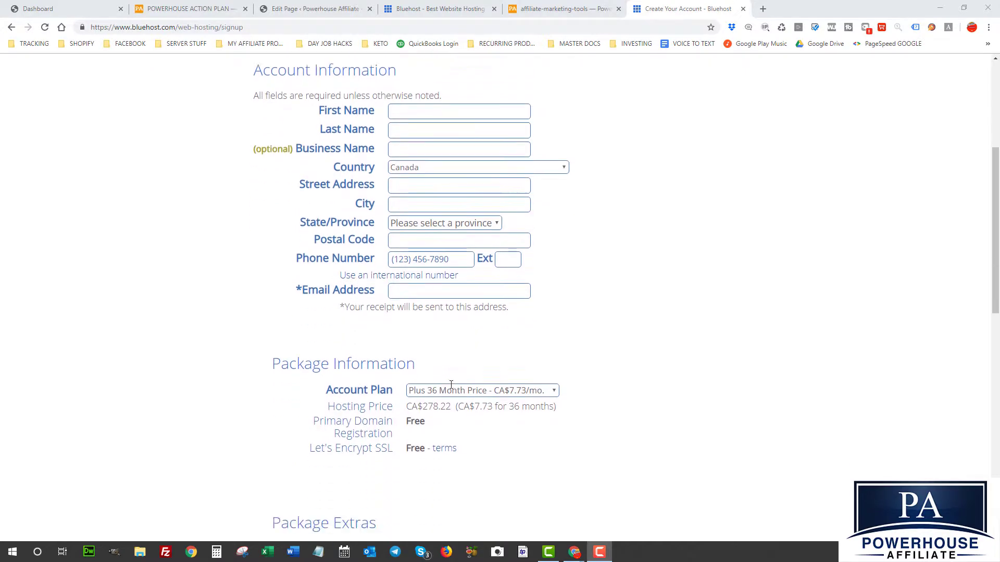
scroll(451, 384, down, 5)
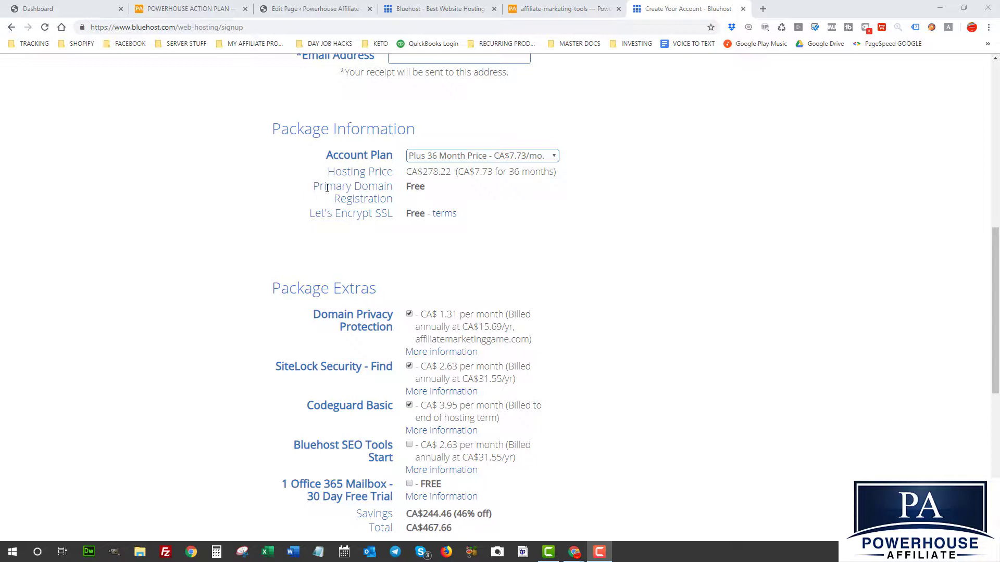
drag(372, 187, 376, 215)
scroll(412, 210, down, 2)
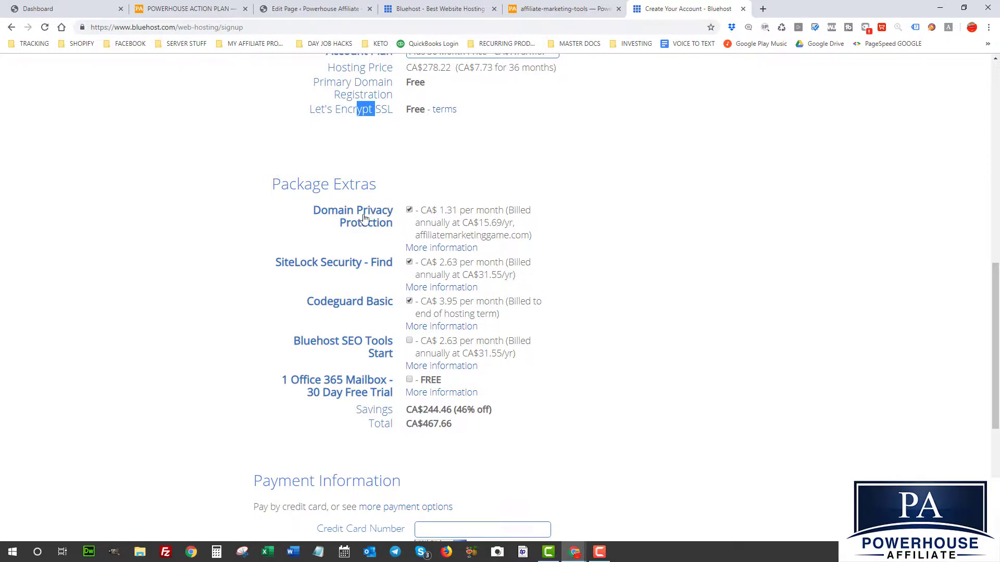
Step: Uncheck SiteLock Security and Codeguard Basic so the total drops to CA$293.91
scroll(311, 268, down, 1)
scroll(310, 267, down, 1)
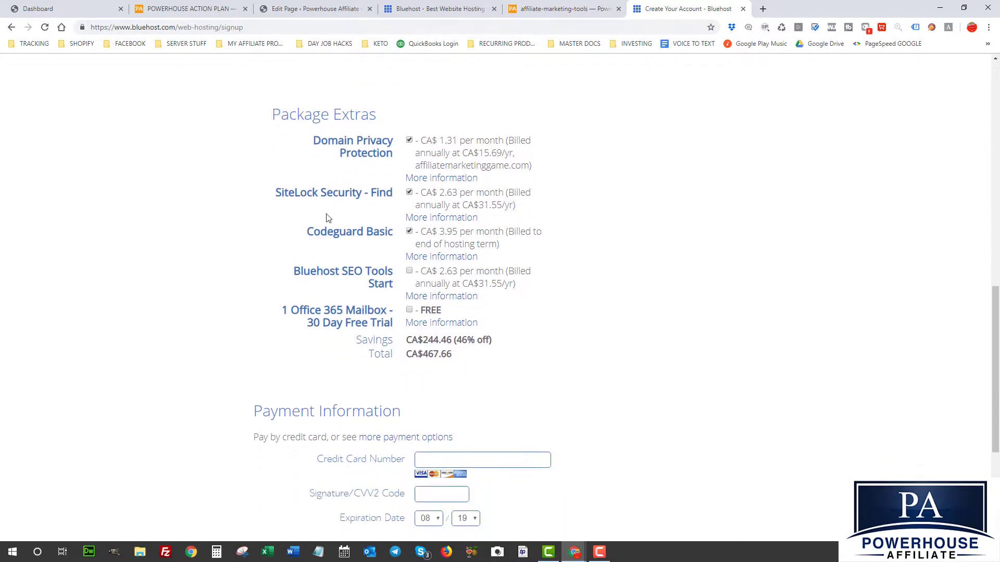
click(409, 193)
click(409, 232)
scroll(364, 329, down, 2)
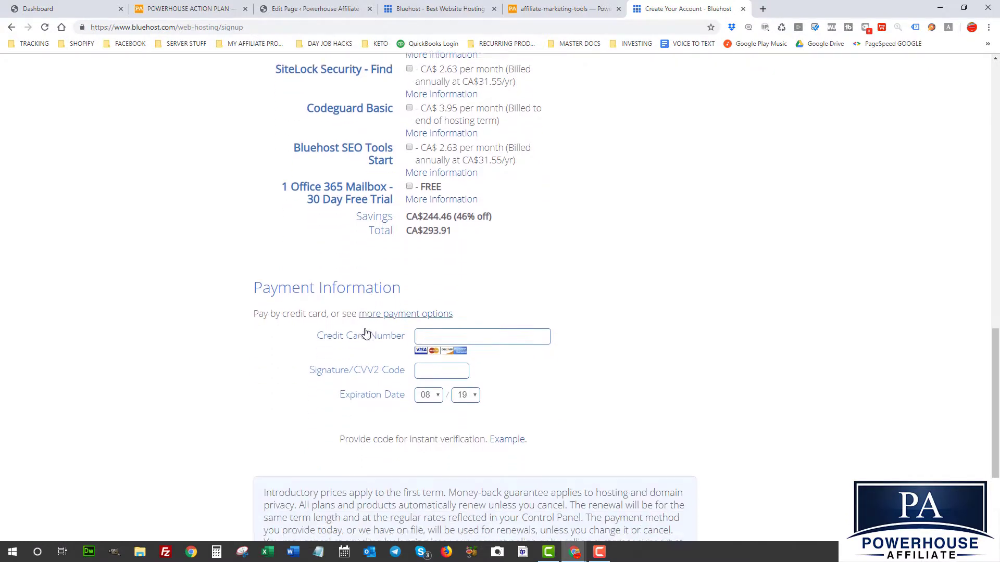
scroll(366, 334, down, 2)
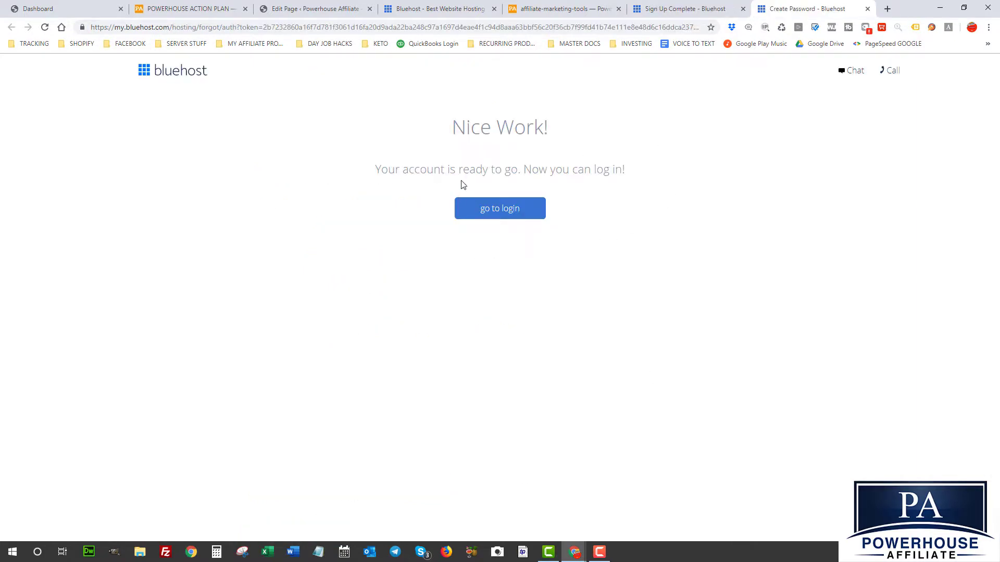
Step: Name the site 'Affiliate Marketing Game' with tagline 'How I Learned to Make $1000 a Week in Affiliate Marketing'
drag(400, 166, 582, 177)
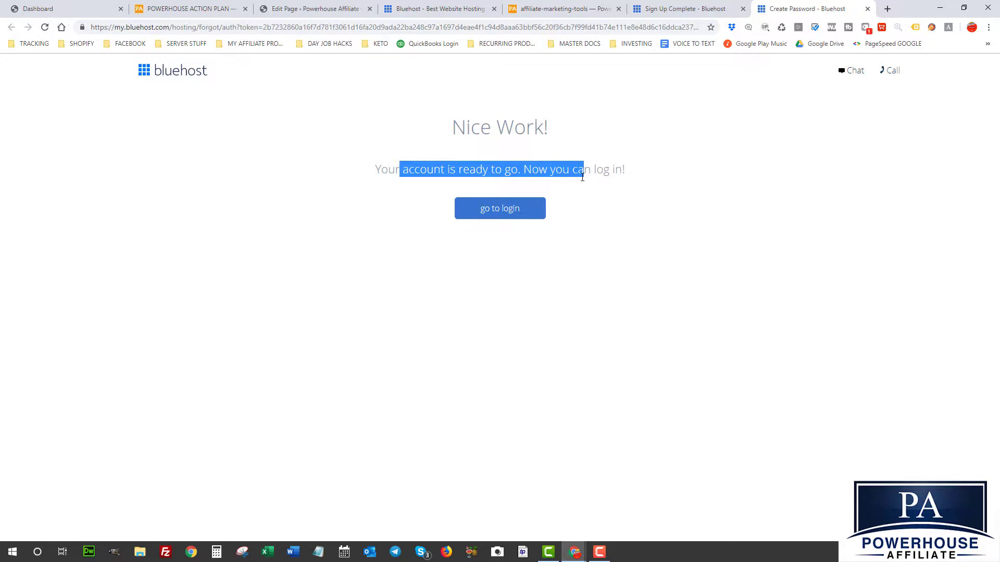
click(582, 177)
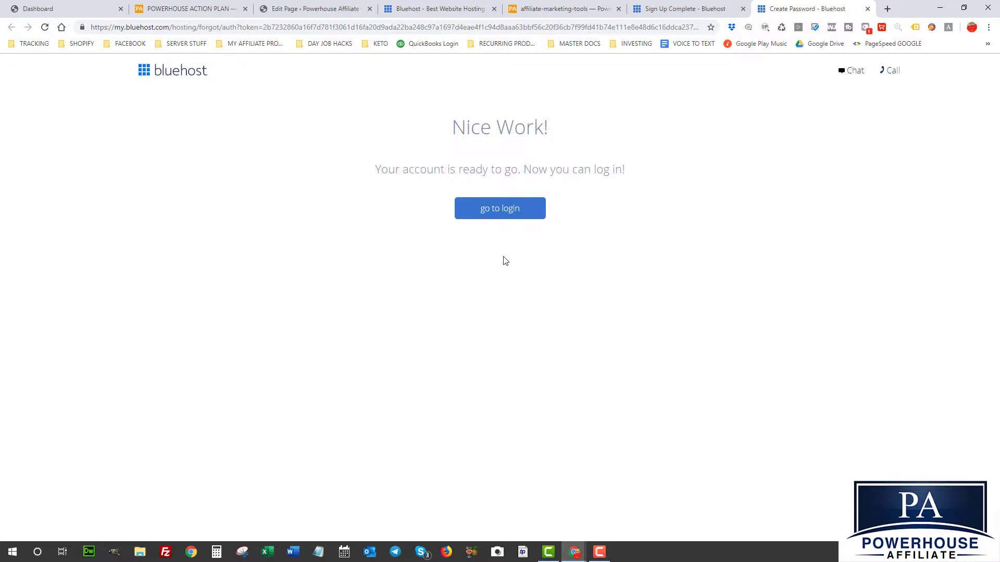
click(500, 211)
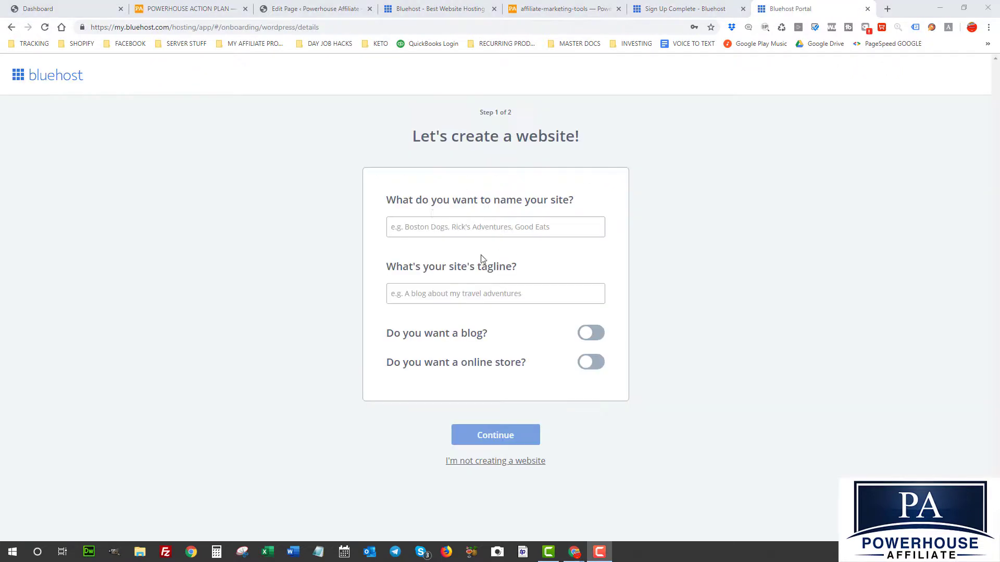
click(434, 229)
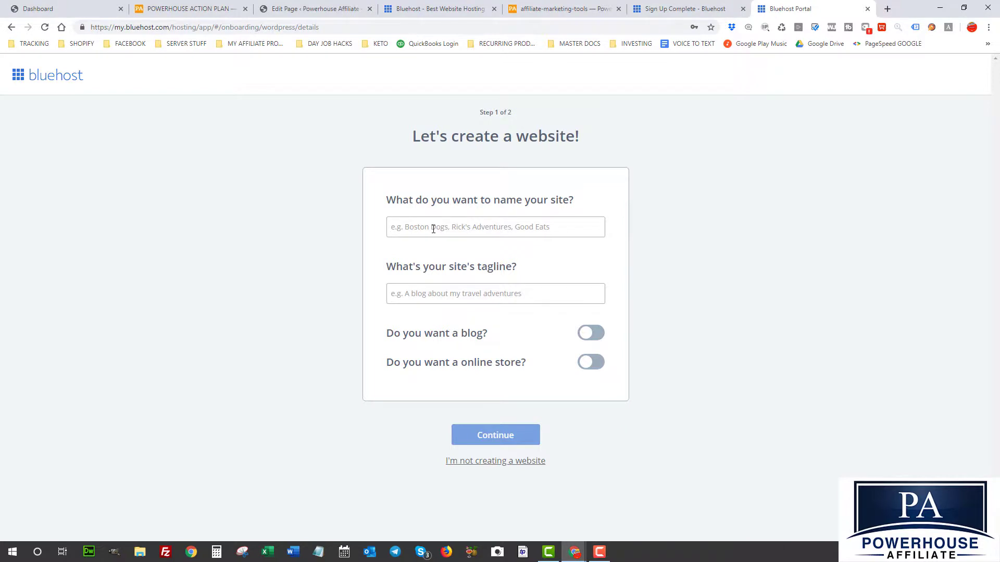
text(Aff)
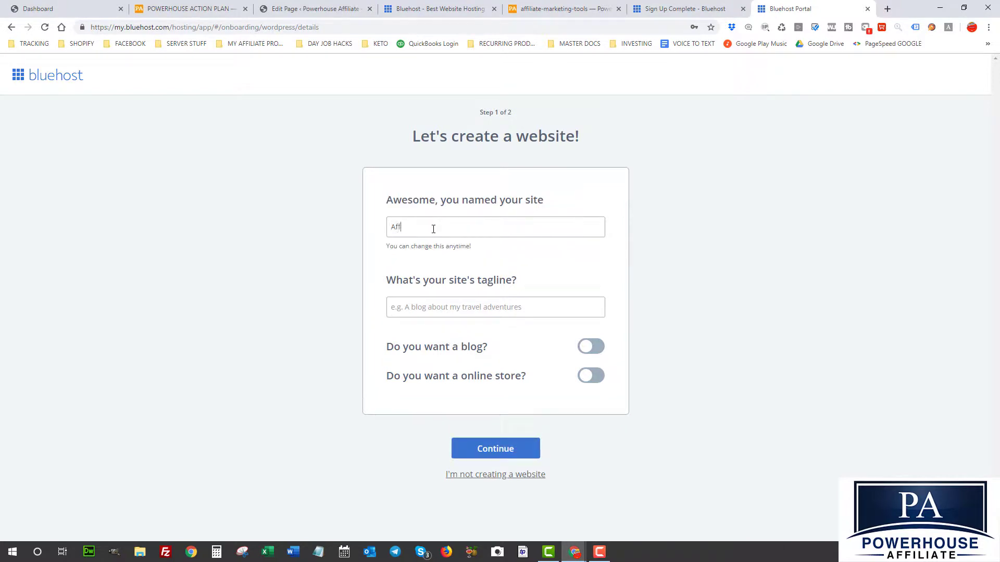
text(iliate Marketing Game)
text(How)
text( I Learne)
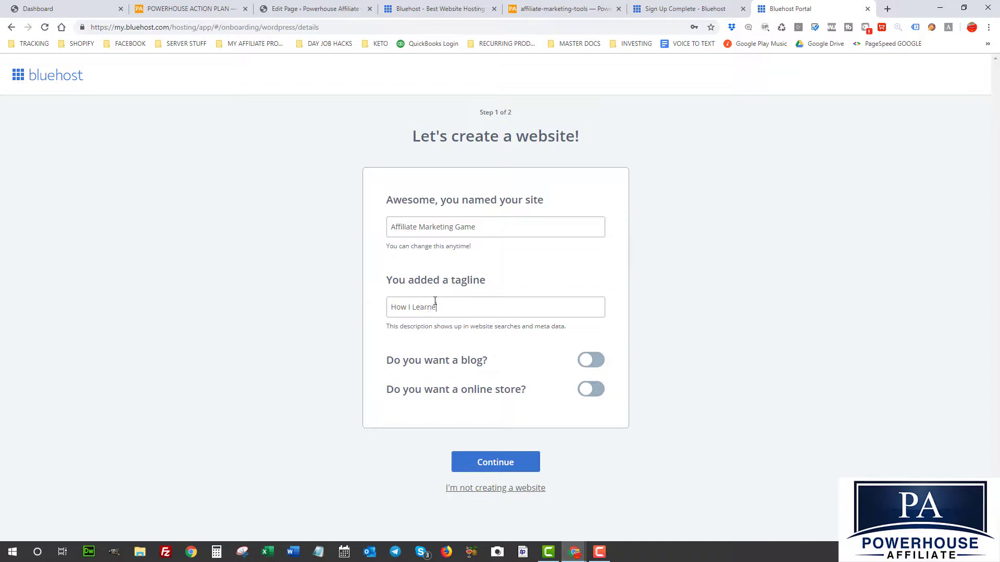
text(d to Make $1000 a Week o\in Affiliate Ma)
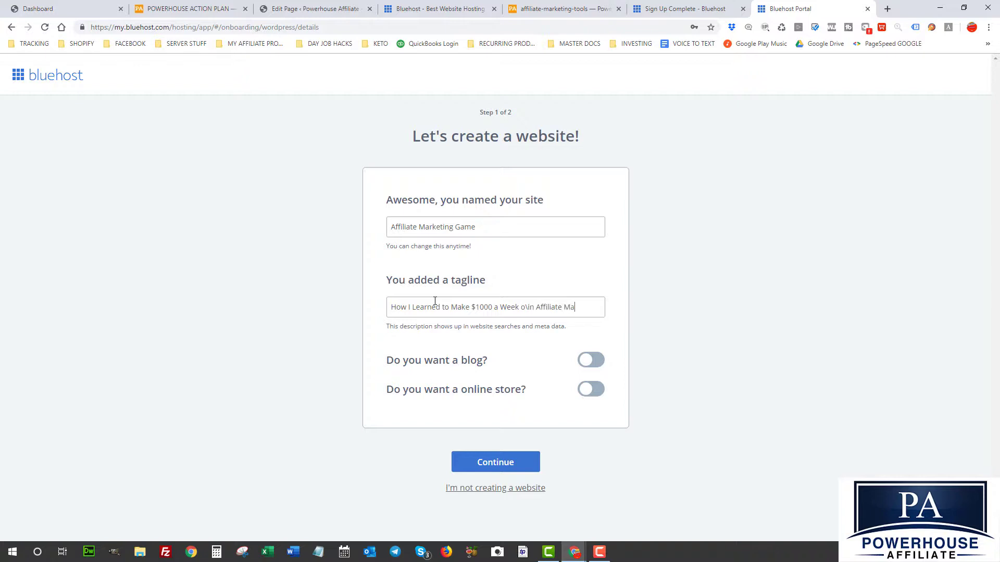
text(rketing)
click(527, 307)
key(BackSpace)
Step: Add a blog and display its posts on My home page
click(588, 360)
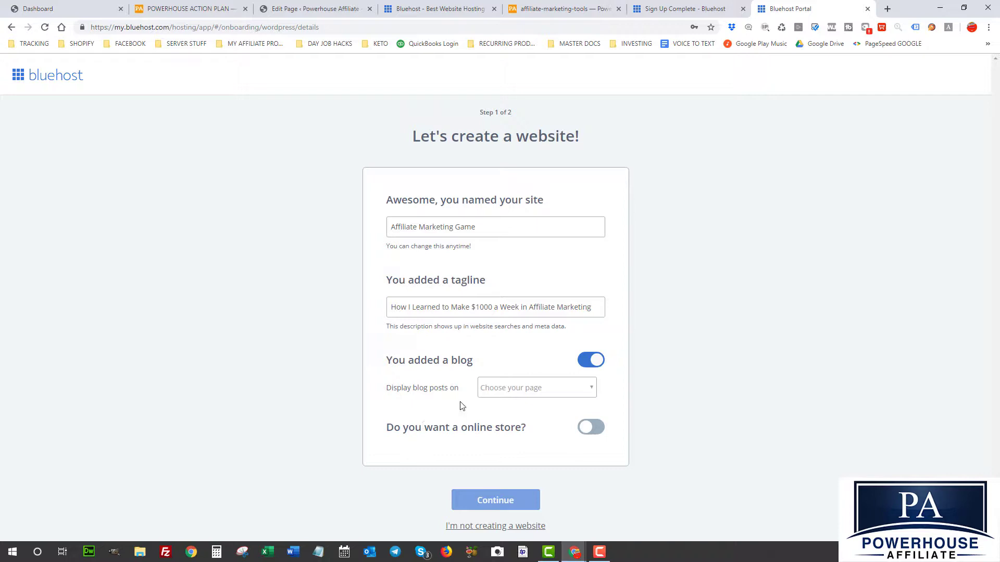
click(506, 388)
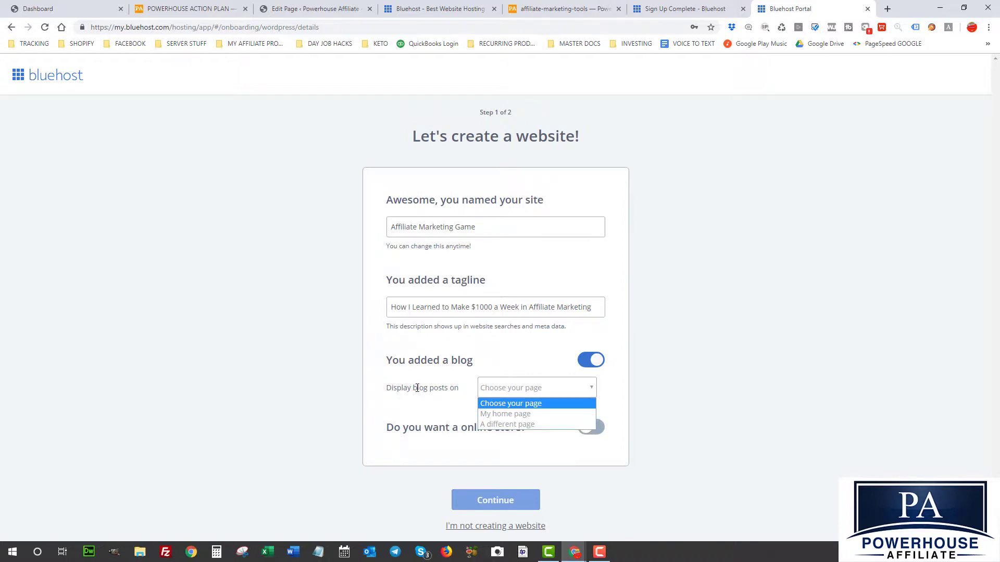
click(496, 415)
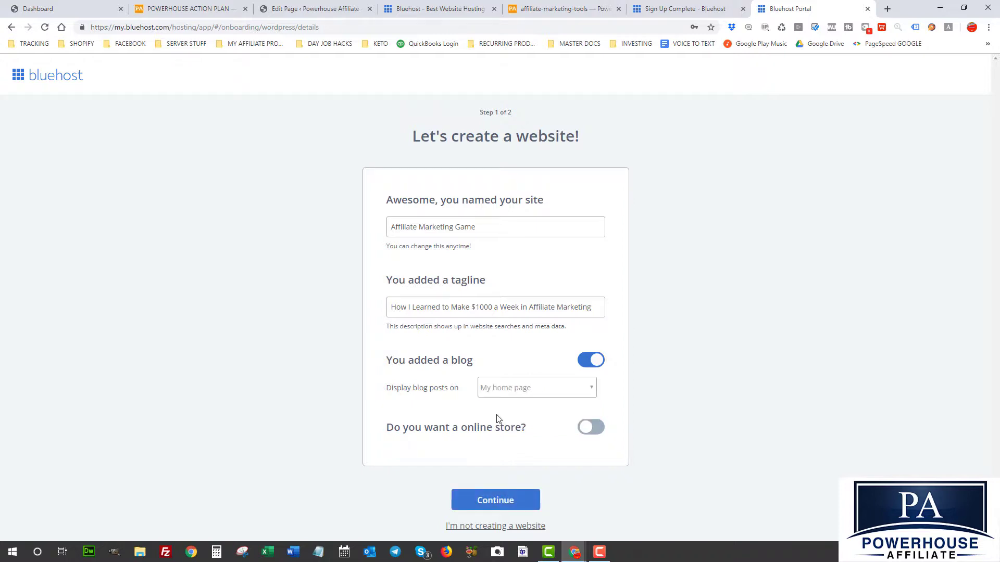
Step: Pick goals sharing ideas, promoting a business and selling products, with comfort level 'A little'
click(492, 506)
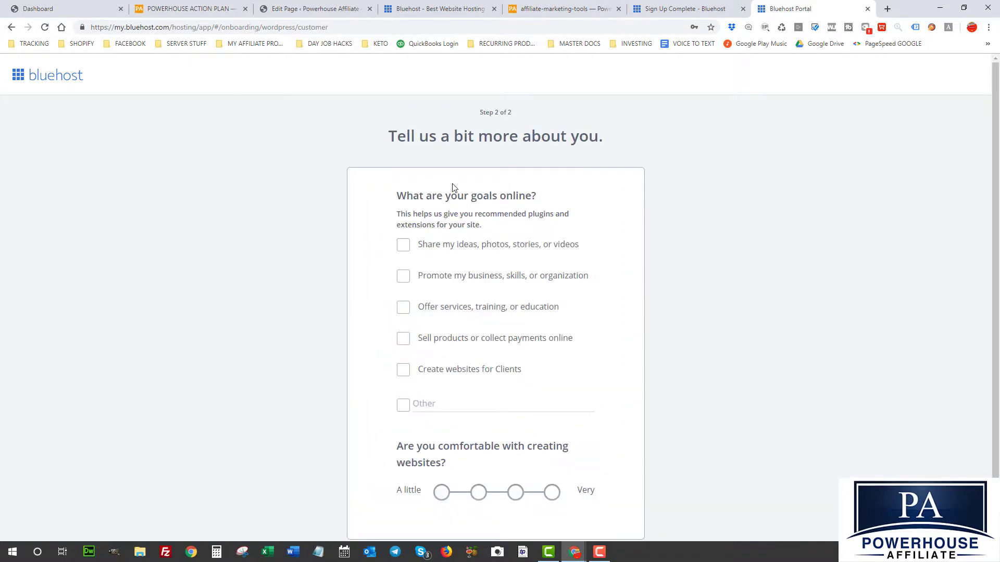
click(404, 248)
click(403, 277)
click(416, 342)
scroll(448, 447, down, 2)
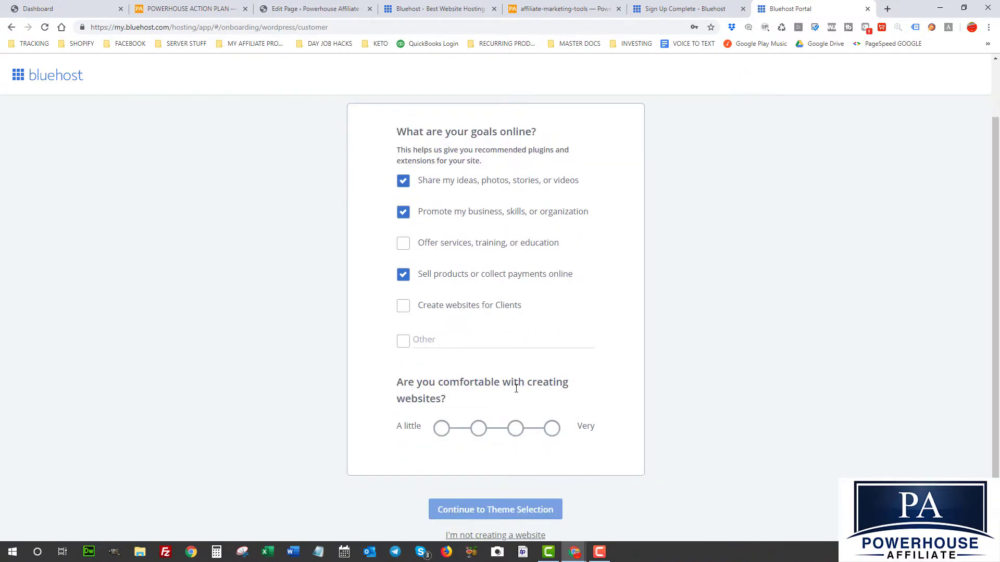
click(444, 431)
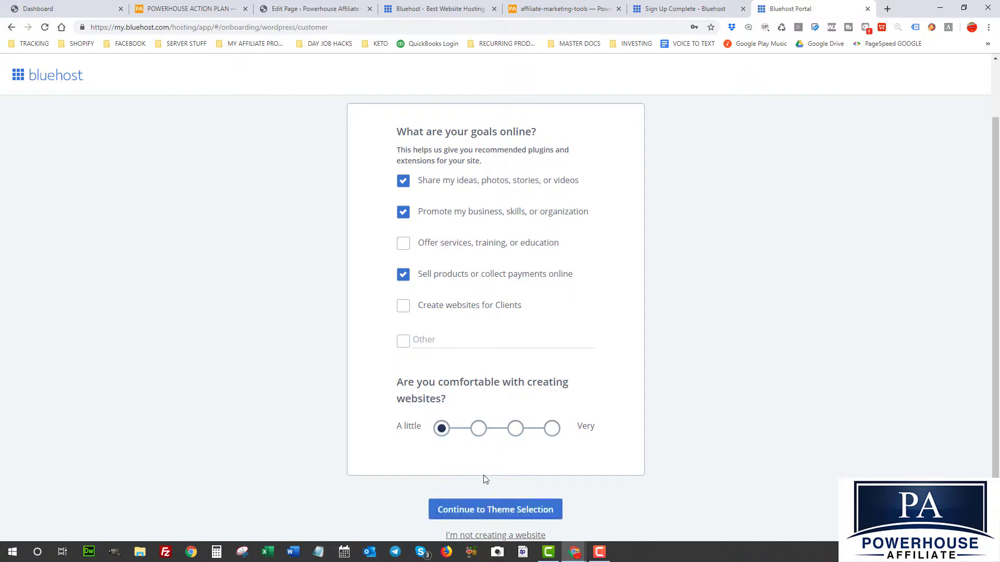
Step: Apply the Masterpiece theme from page 2 of the theme gallery
click(472, 517)
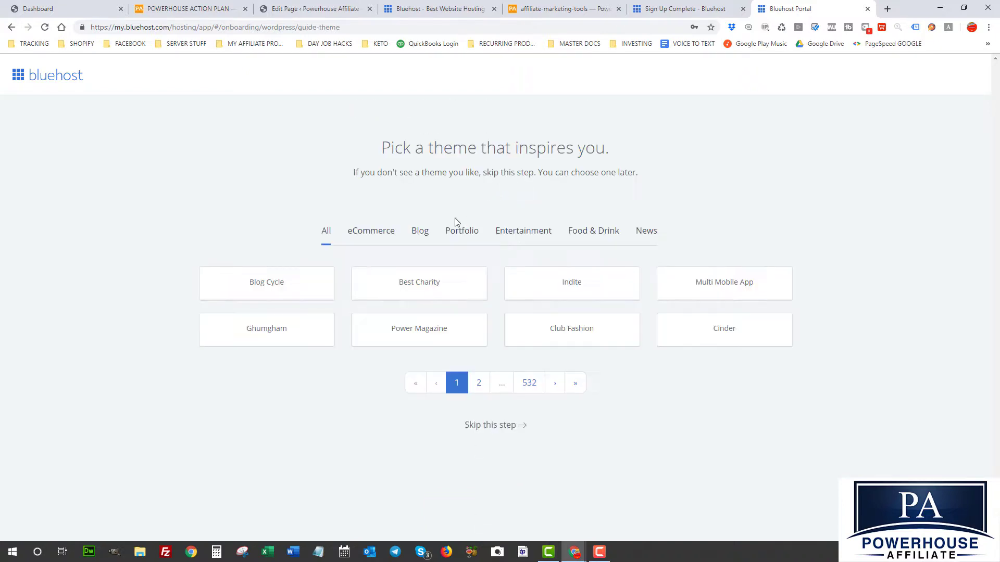
scroll(368, 224, down, 1)
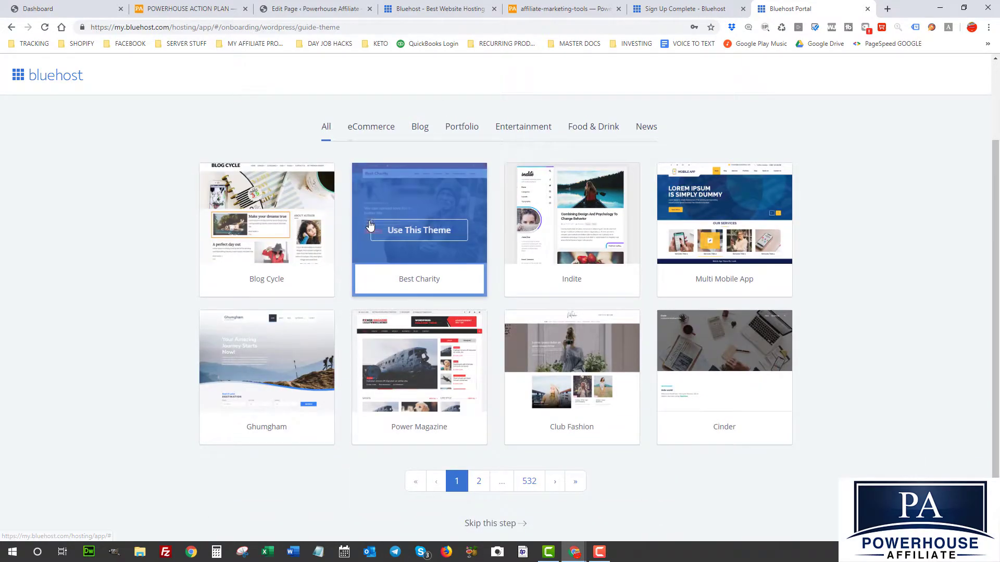
scroll(369, 224, up, 1)
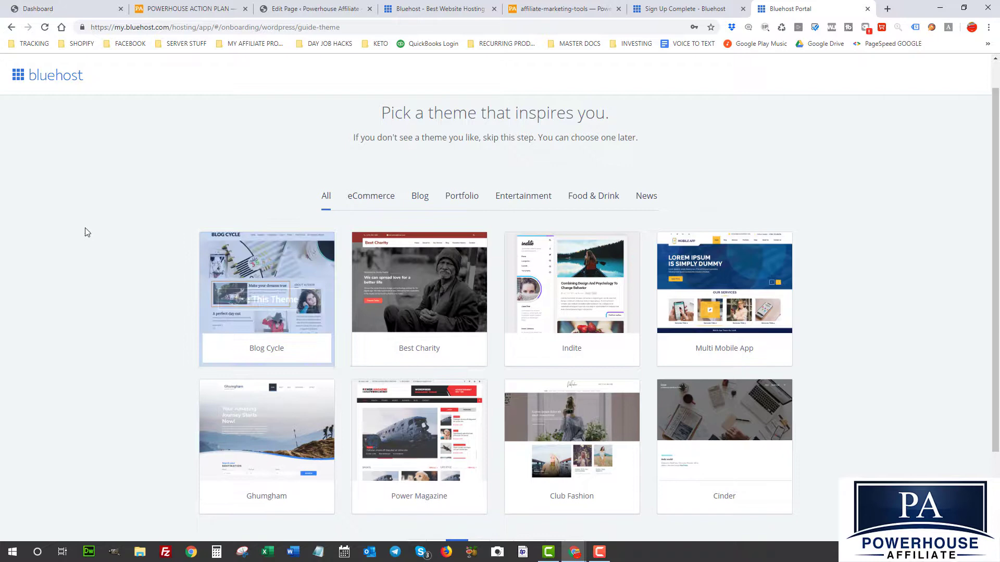
scroll(524, 264, down, 3)
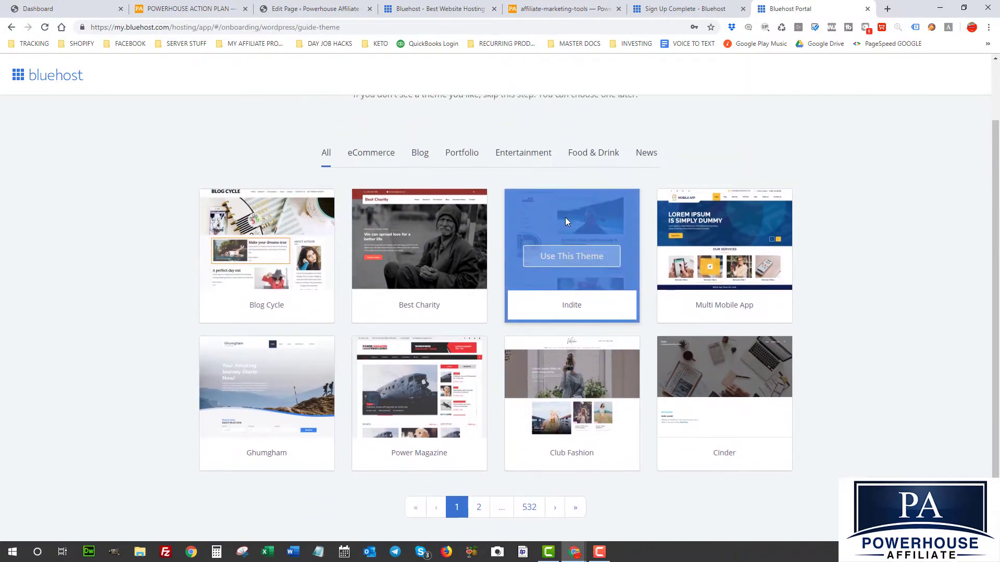
scroll(564, 211, up, 1)
click(484, 514)
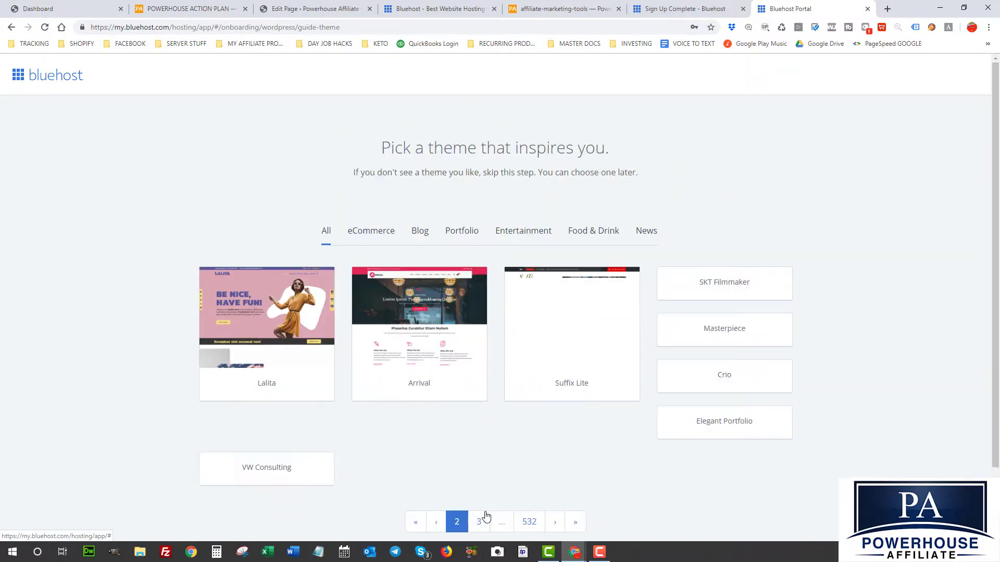
scroll(101, 310, down, 3)
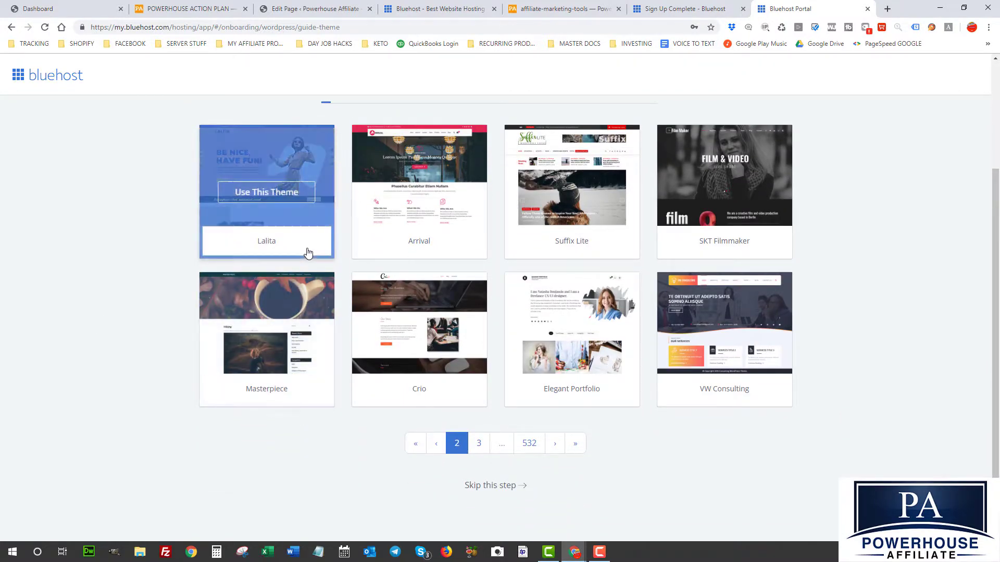
mouse_move(262, 304)
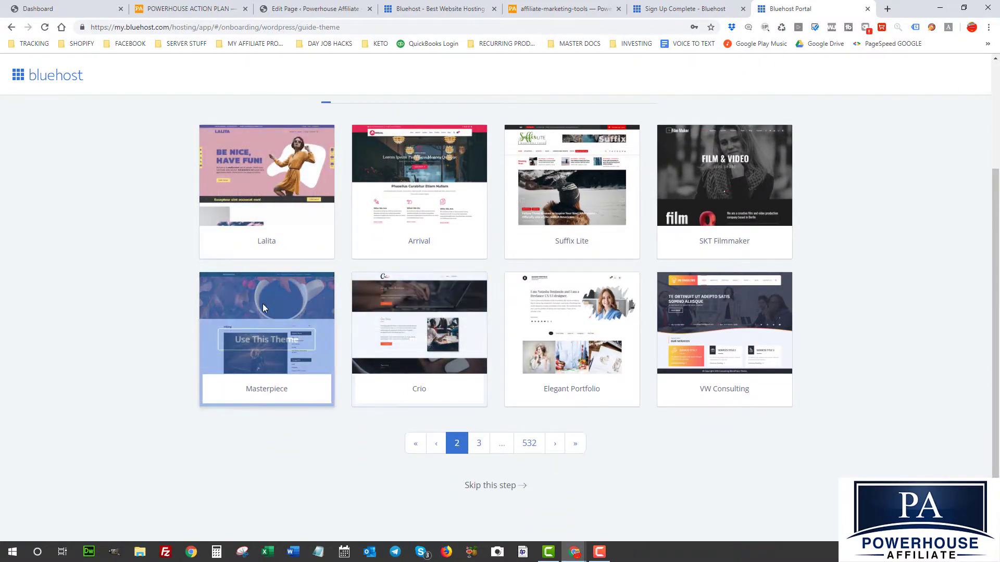
click(264, 343)
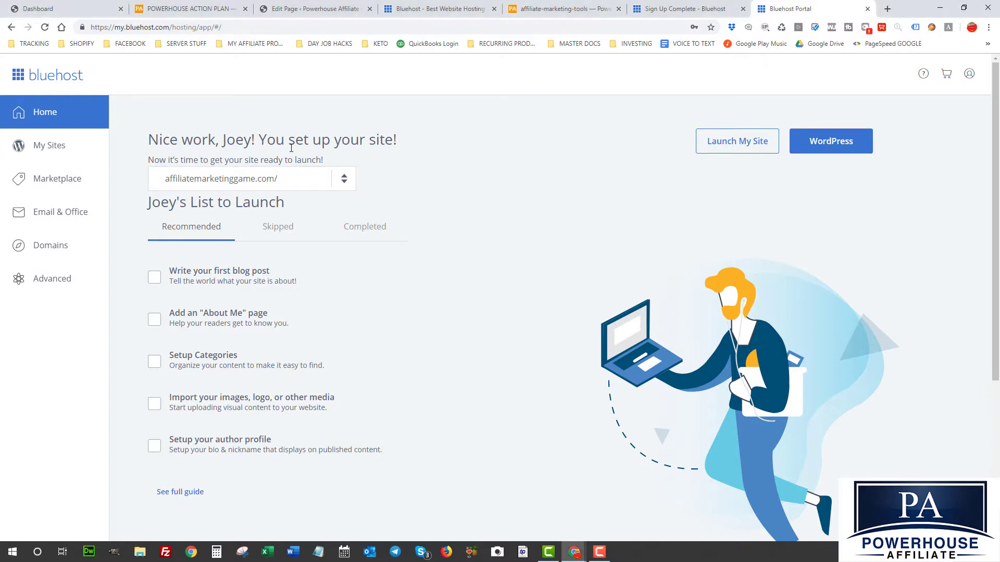
Step: Mark 'Write your first blog post' done and confirm launching affiliatemarketinggame.com live
drag(182, 143, 313, 148)
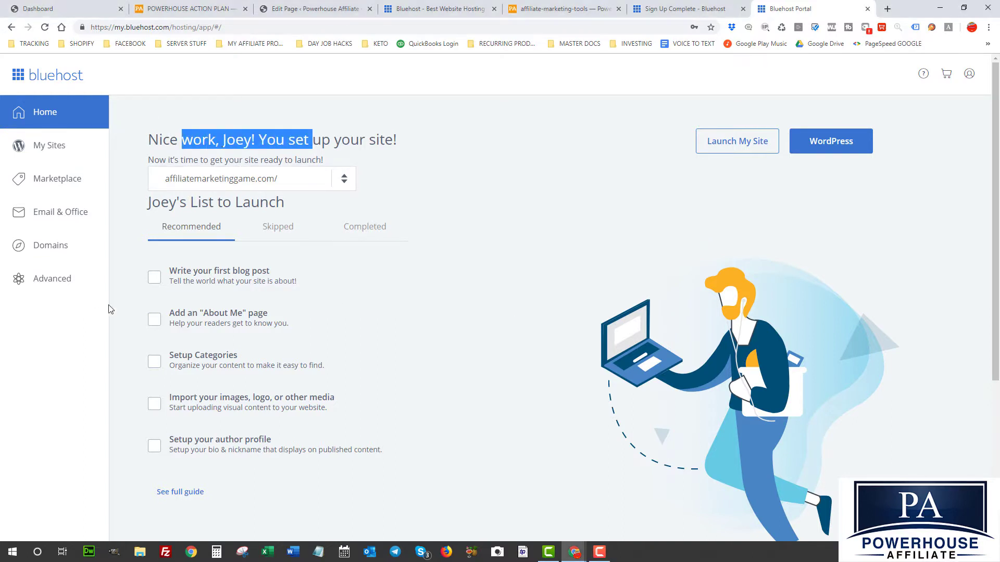
click(154, 278)
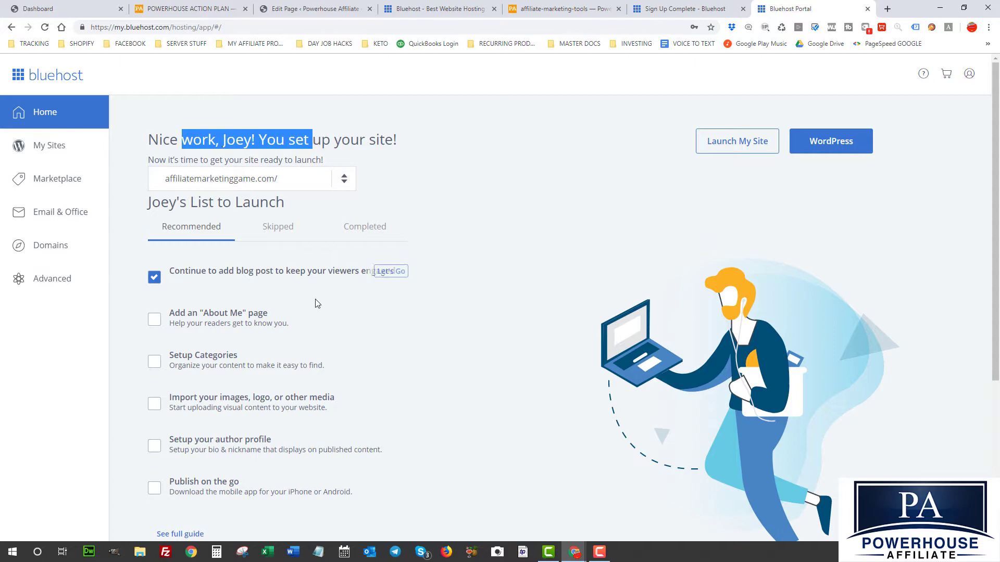
click(750, 150)
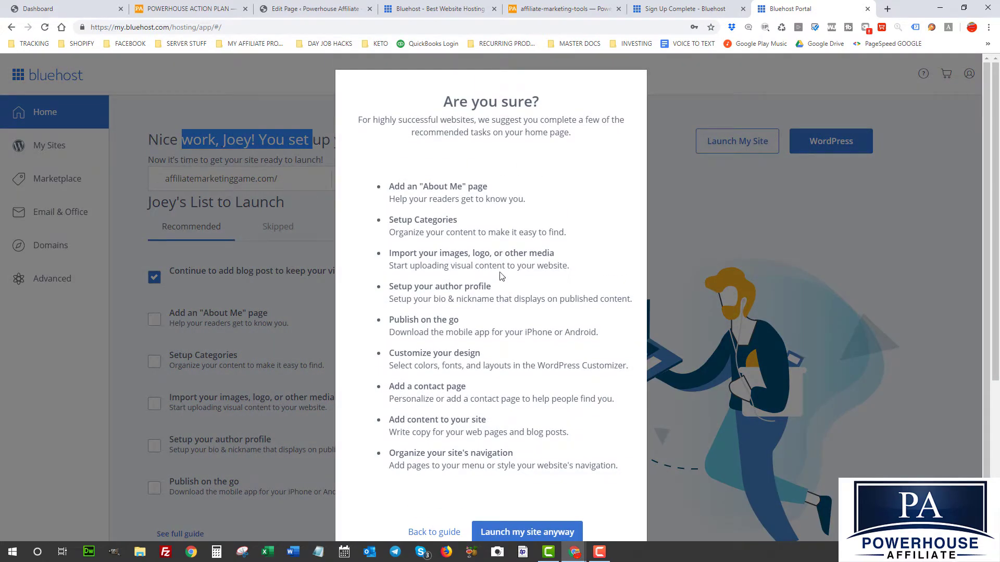
scroll(502, 276, down, 1)
click(522, 499)
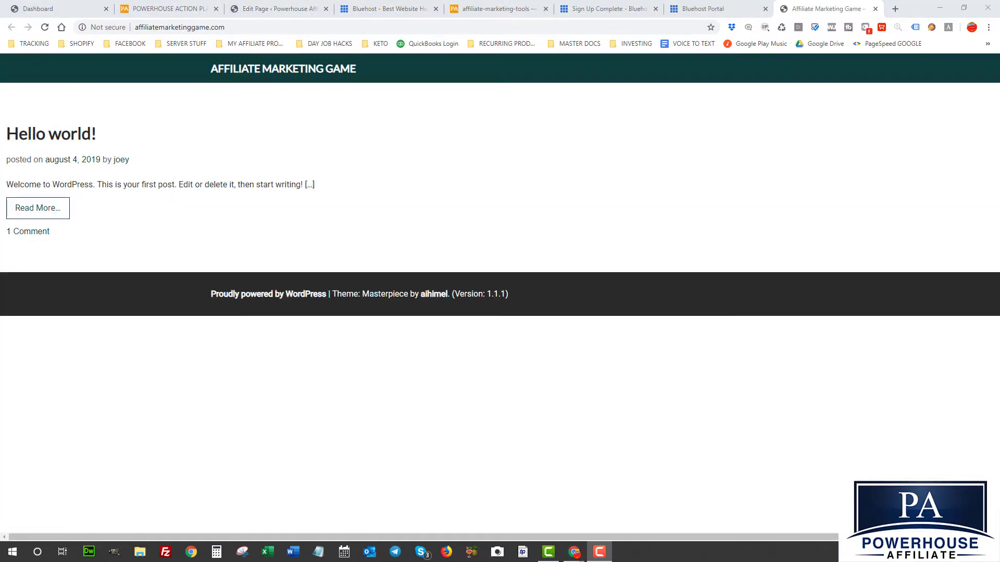
click(795, 14)
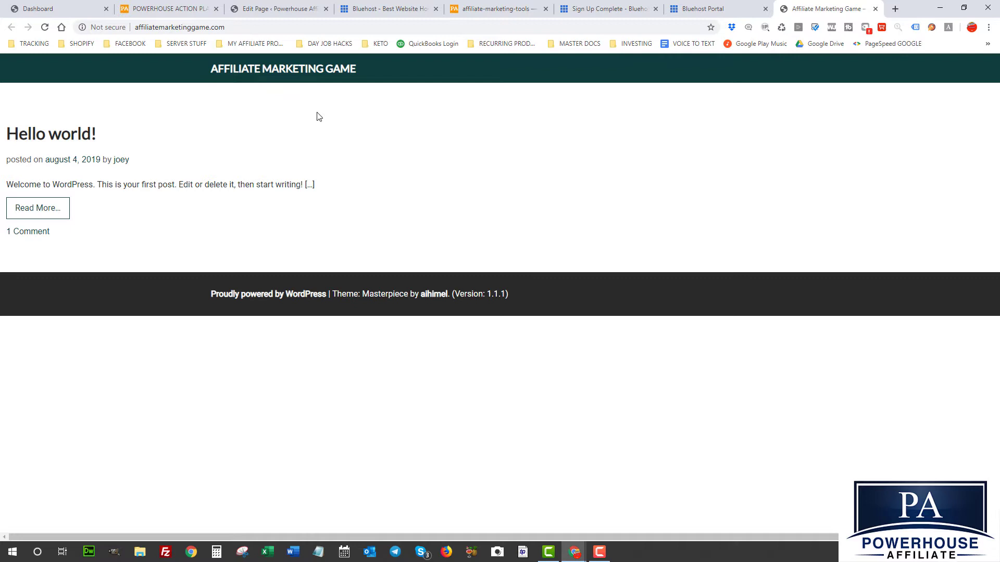
Step: Check the live affiliatemarketinggame.com address and its Hello world! post
drag(147, 29, 253, 34)
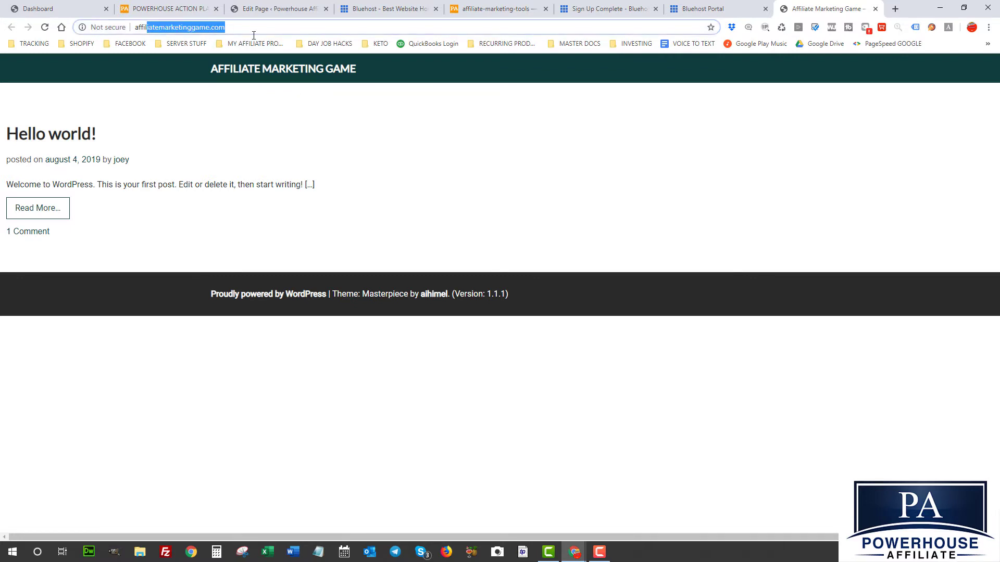
click(351, 205)
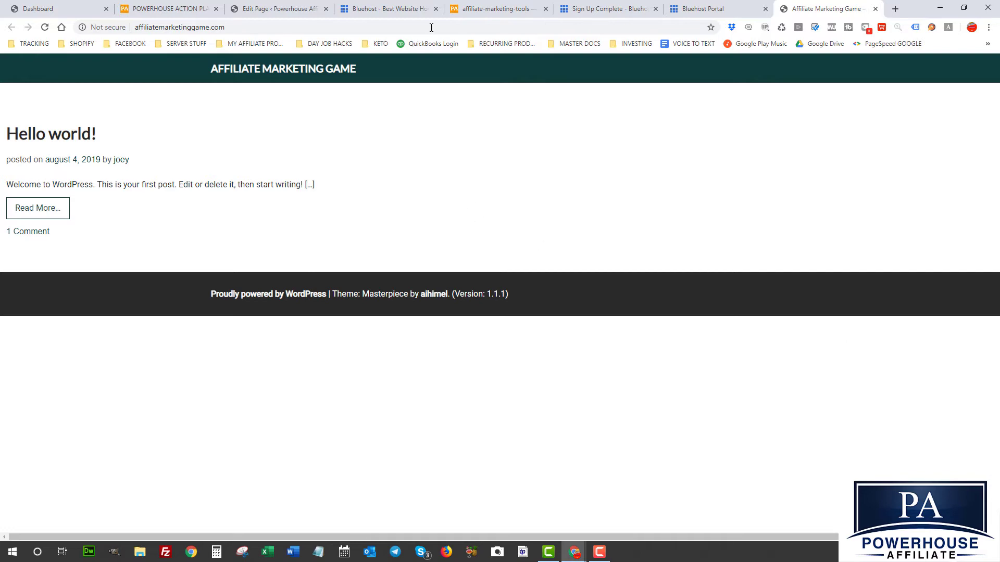
Step: Load the Powerhouse Affiliate home page in the other tab and scroll through it
click(458, 9)
drag(194, 28, 416, 82)
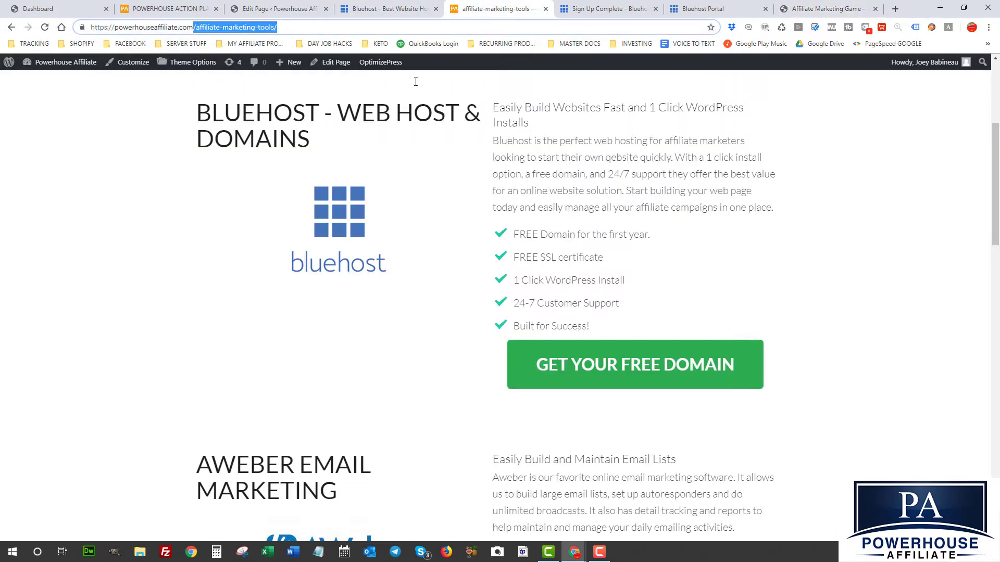
key(BackSpace)
key(Return)
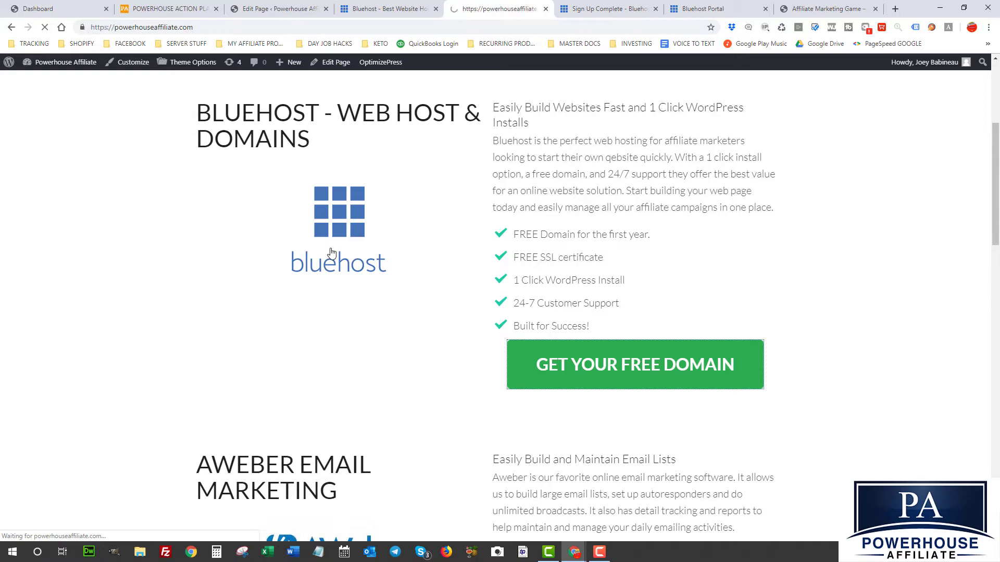
scroll(432, 275, down, 4)
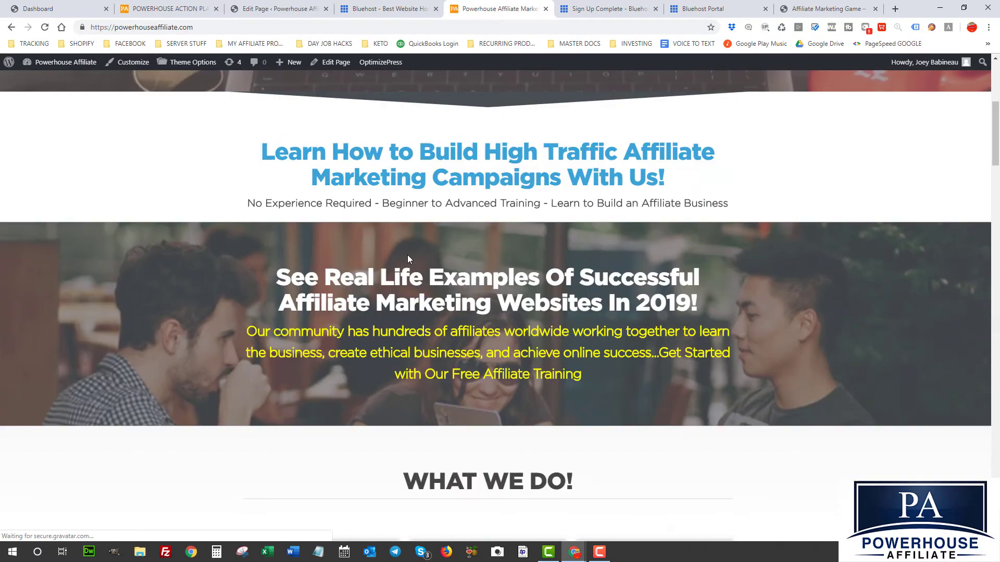
scroll(408, 255, down, 20)
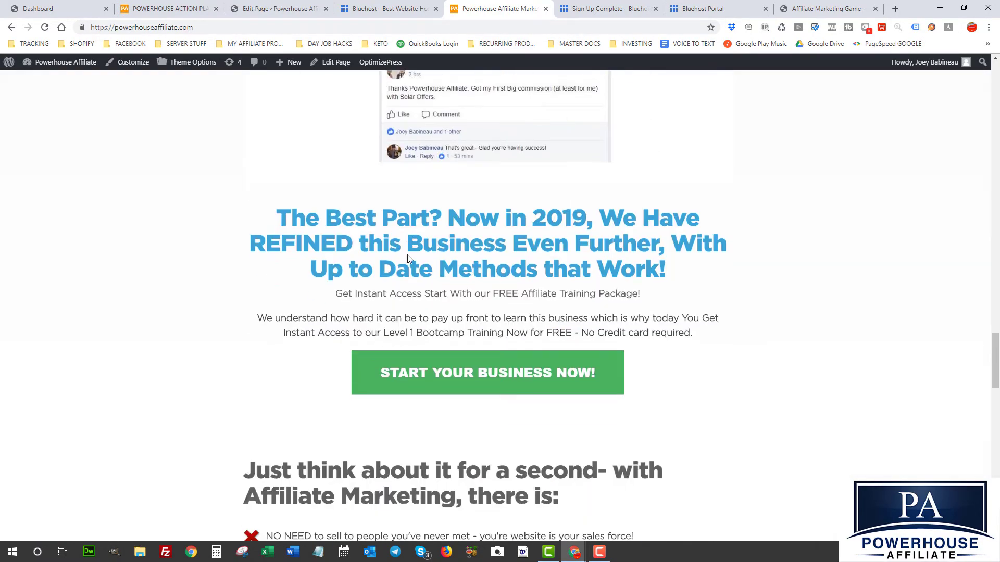
scroll(408, 254, down, 12)
scroll(491, 322, up, 20)
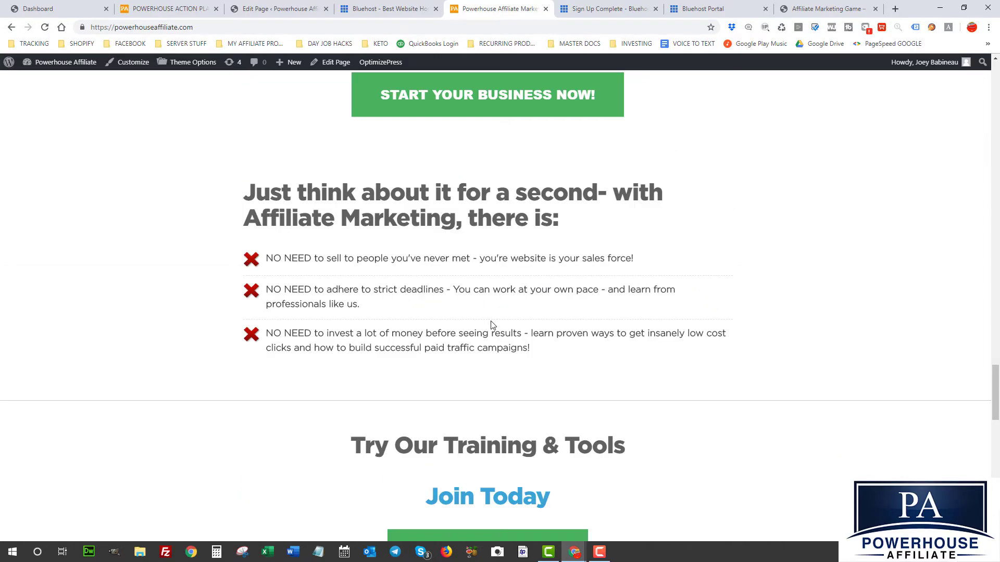
scroll(493, 325, up, 15)
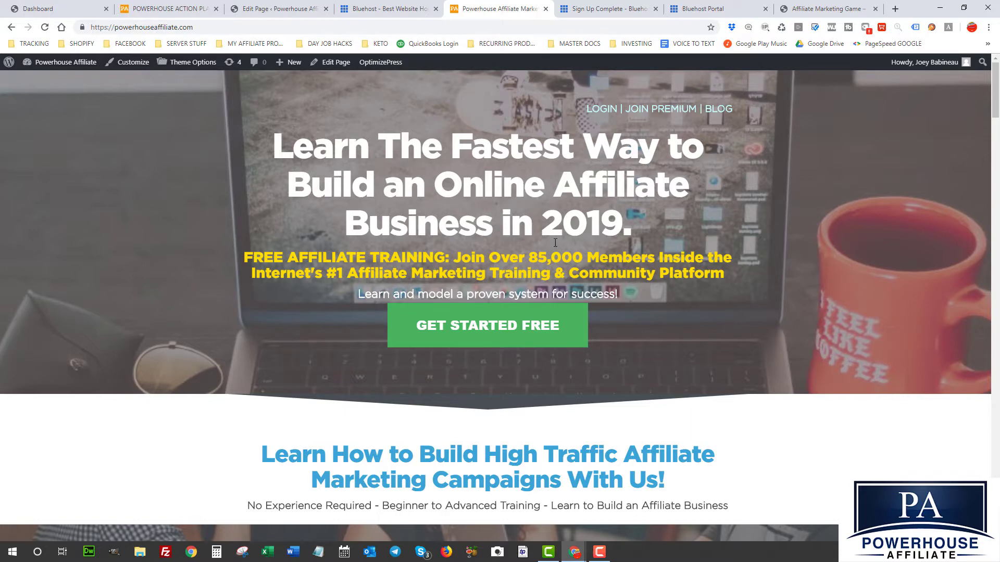
Step: Switch between the two tabs, ending on the live Affiliate Marketing Game site
click(805, 9)
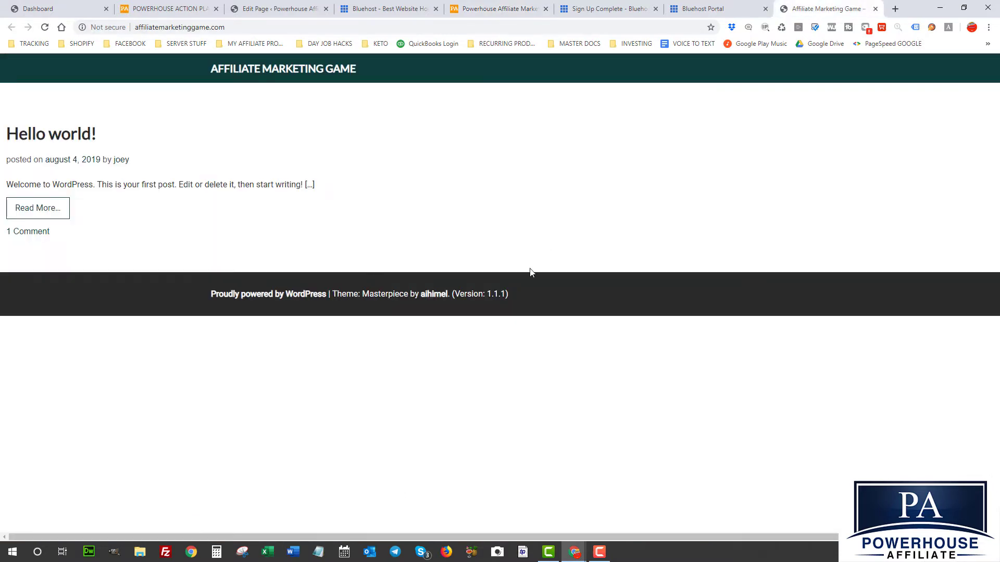
click(498, 6)
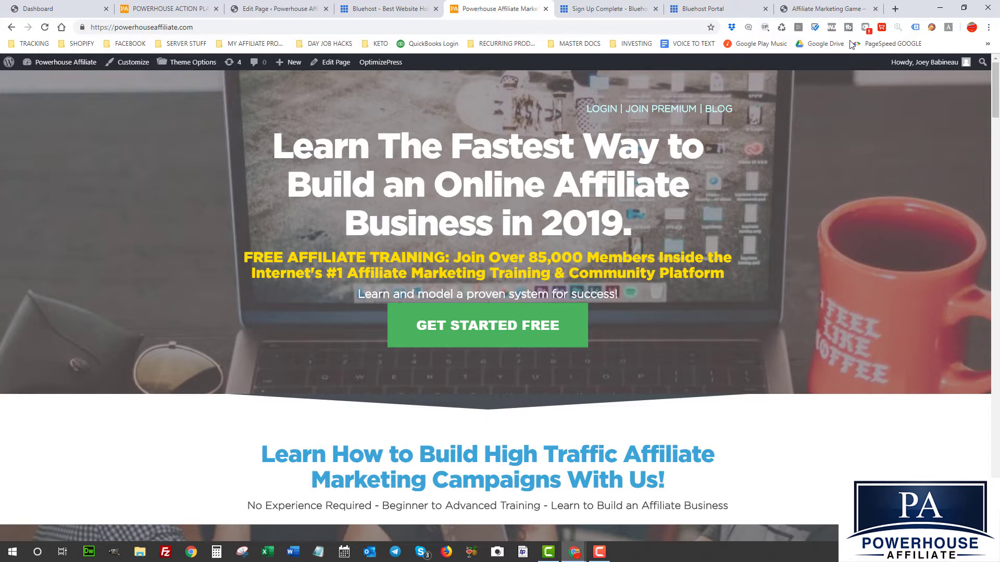
click(816, 8)
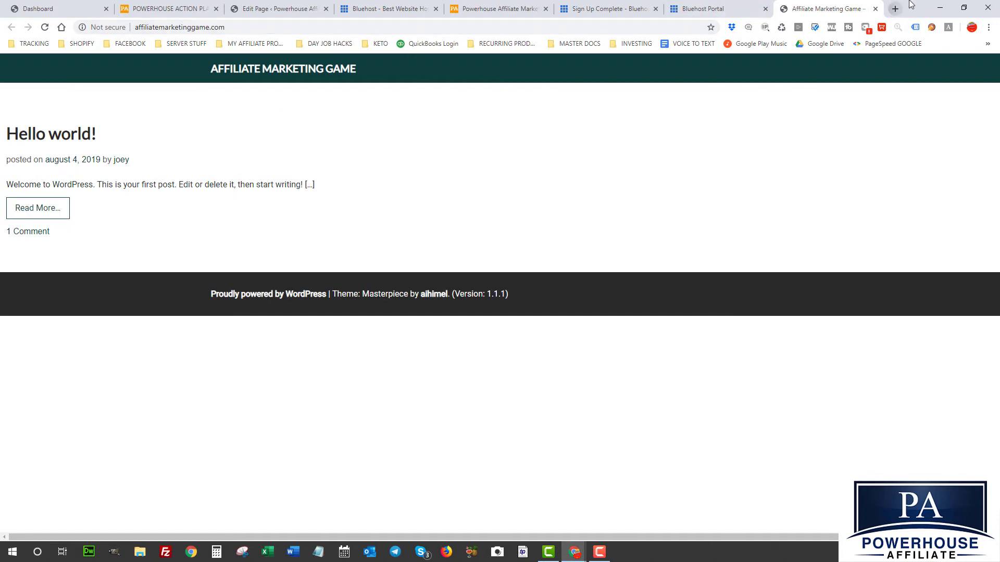
Step: Load dayjobhacks.com in a new Chrome tab
click(894, 9)
text(dayjo)
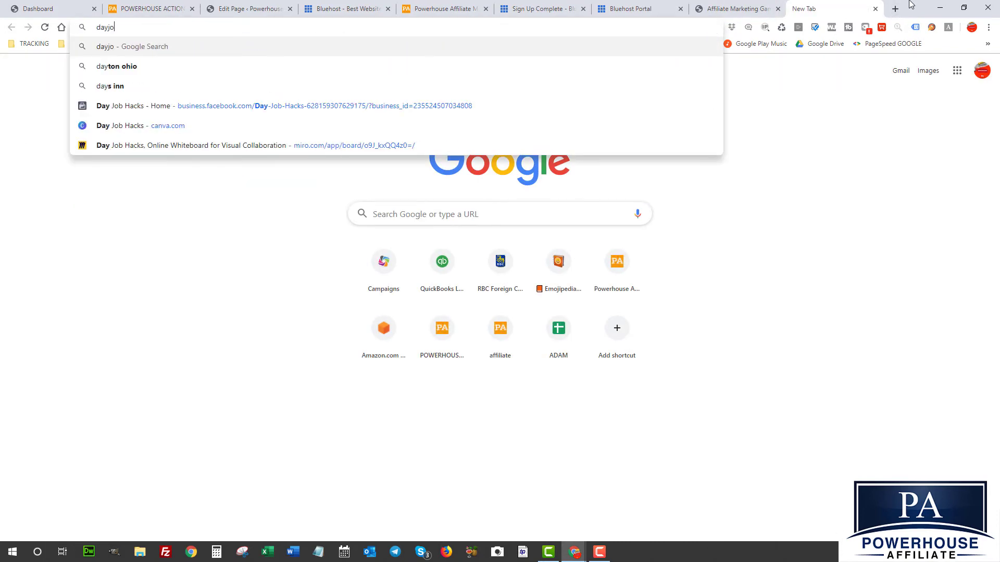
text(bhacks.com)
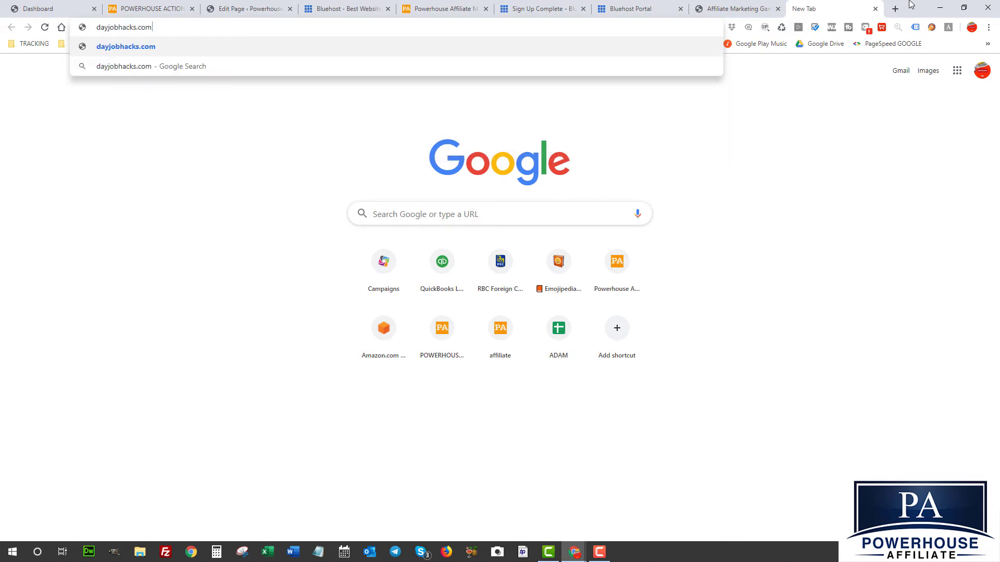
key(Return)
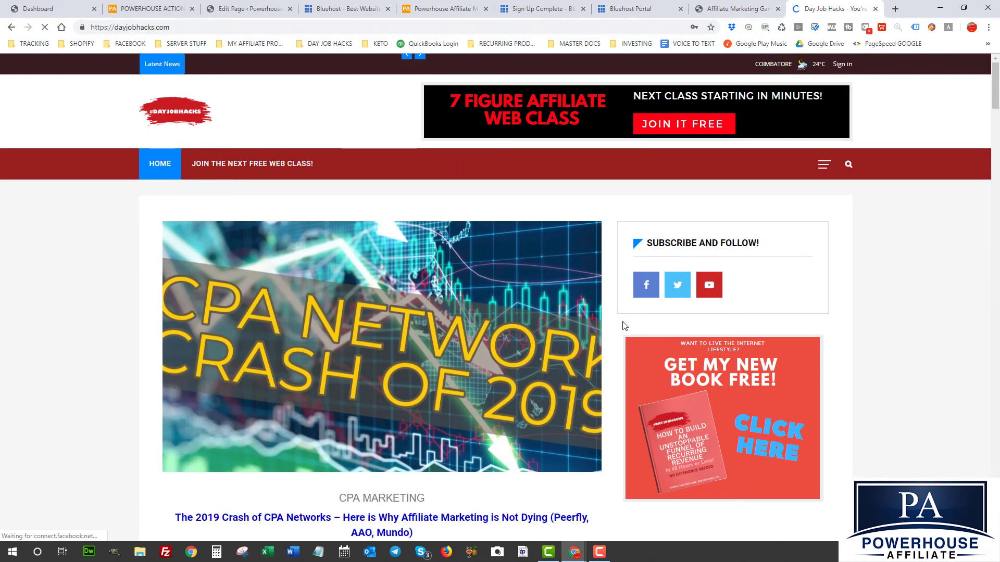
scroll(623, 321, down, 16)
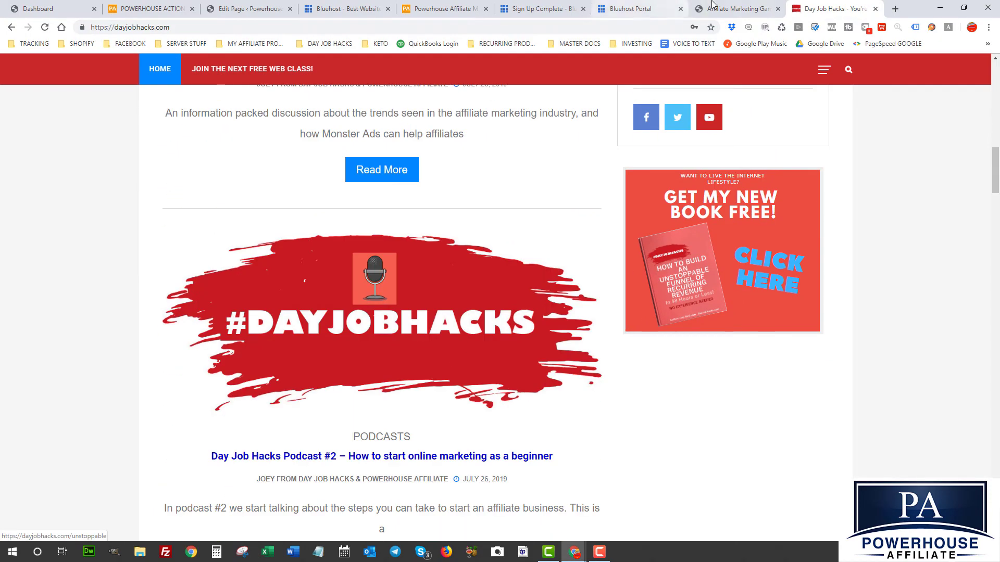
Step: Look through the Day Job Hacks page, then go back to the Affiliate Marketing Game tab
click(734, 9)
click(833, 9)
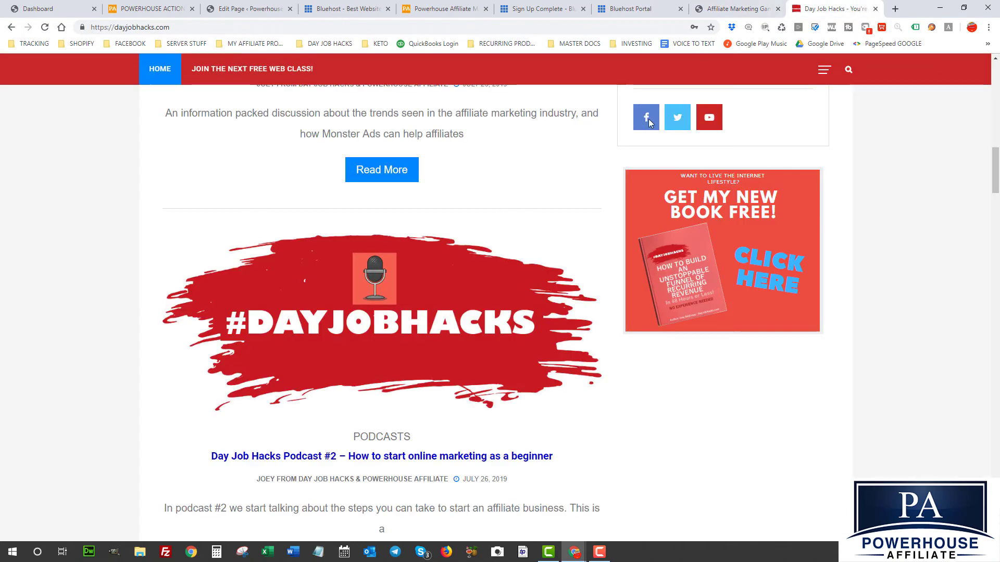
scroll(683, 316, up, 9)
scroll(682, 314, up, 8)
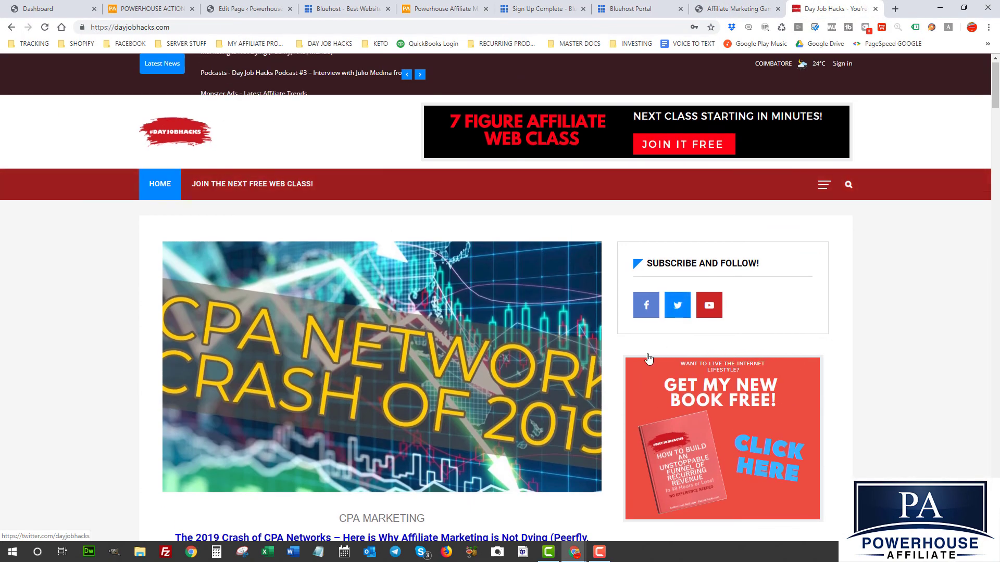
scroll(527, 353, down, 8)
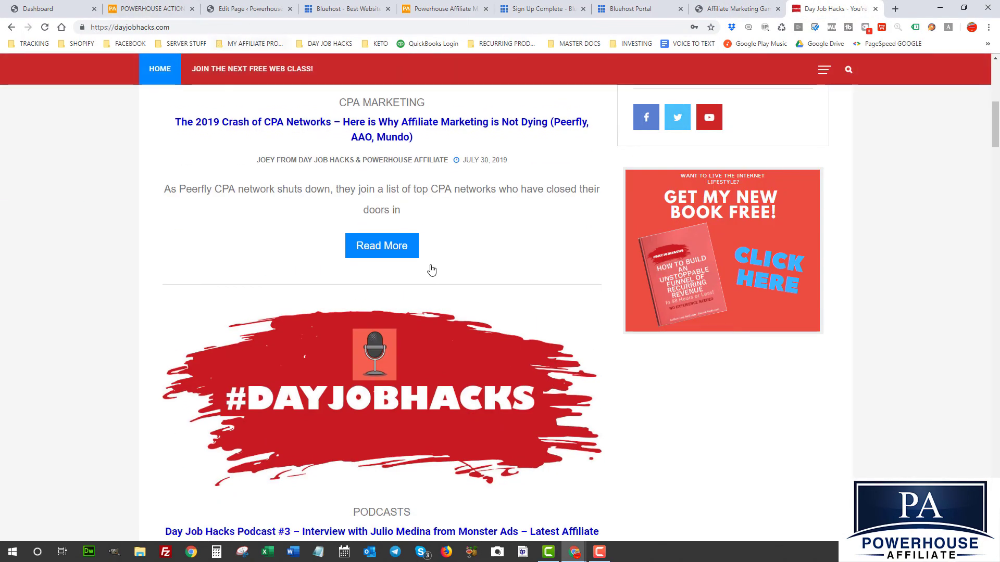
scroll(424, 291, down, 15)
scroll(425, 296, up, 15)
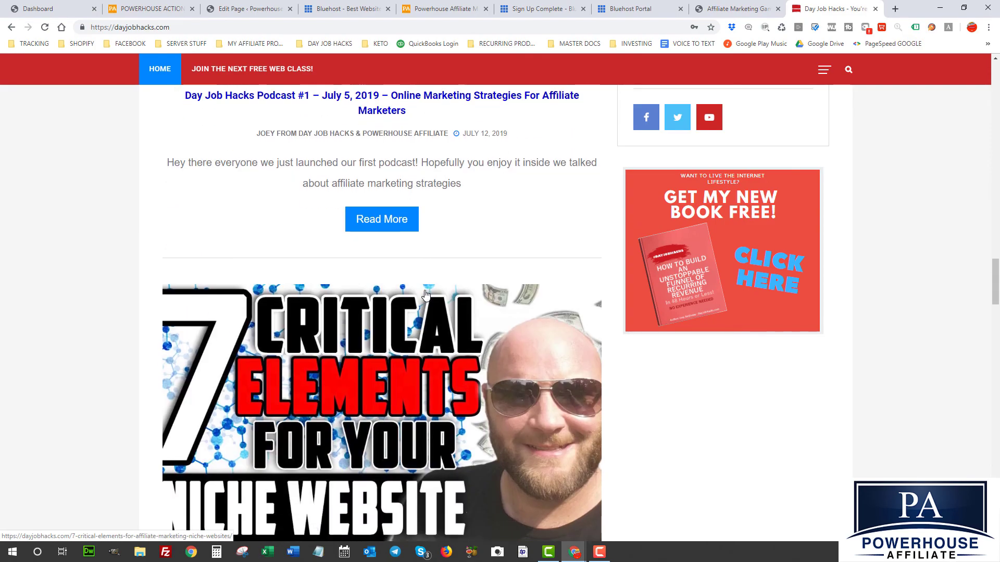
scroll(426, 295, up, 15)
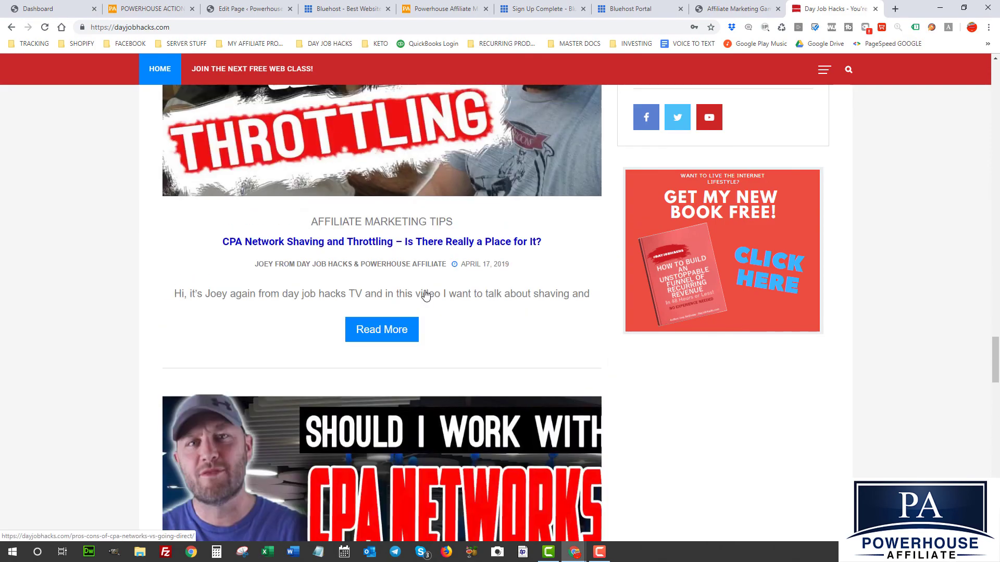
scroll(424, 295, up, 10)
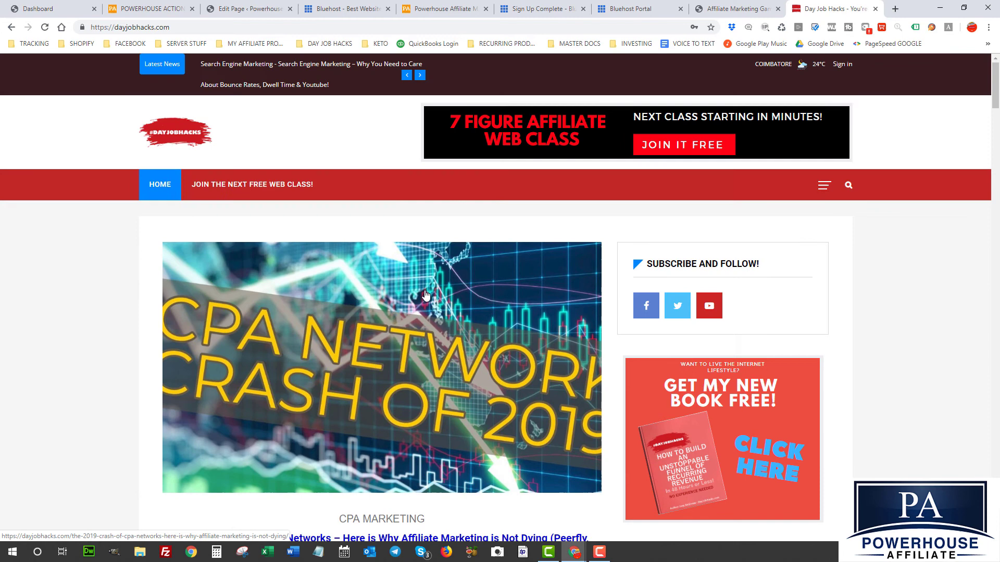
click(726, 11)
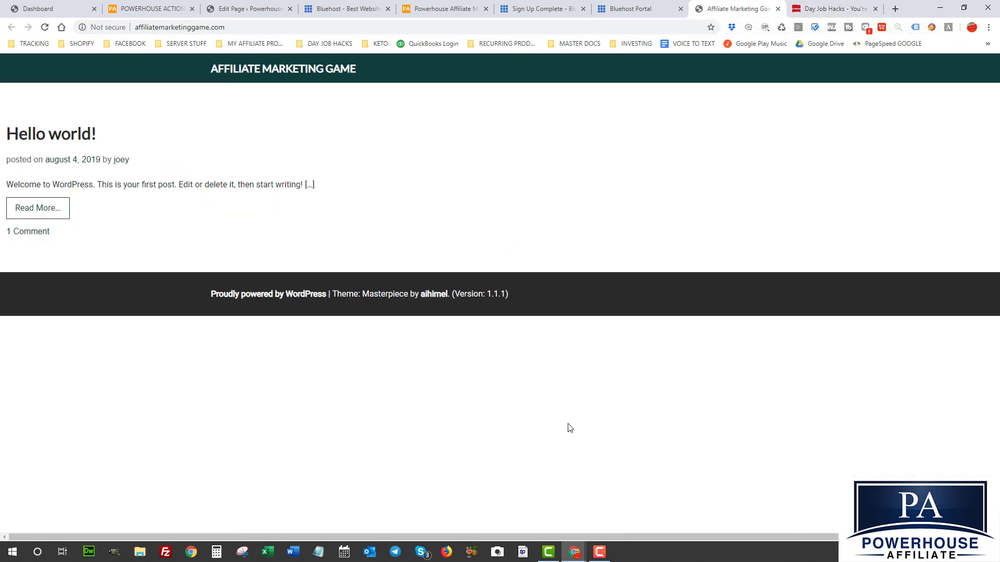